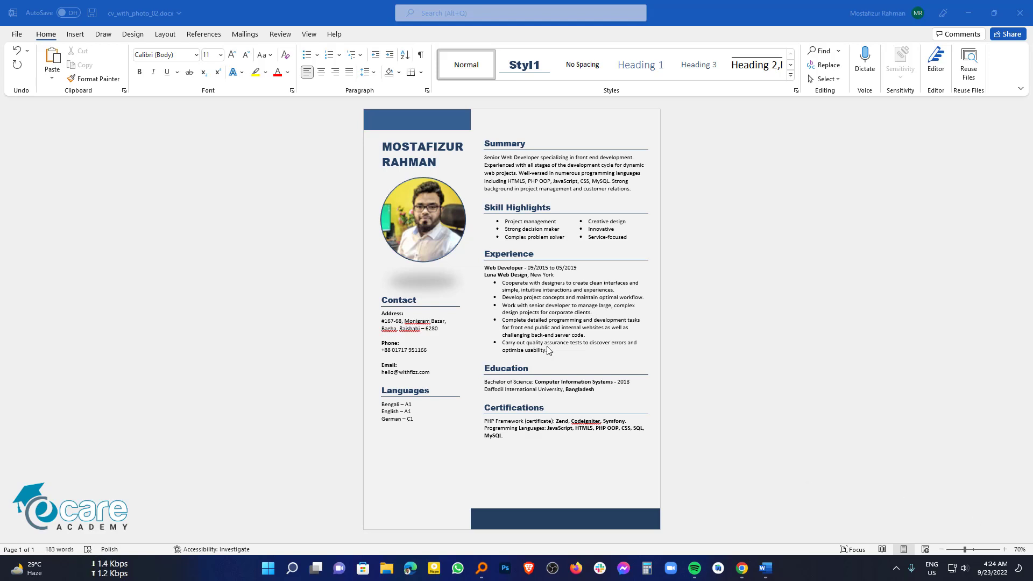
Step: Create a new blank document, Document5, with Ctrl+N
{"action": "key", "text": "ctrl+n"}
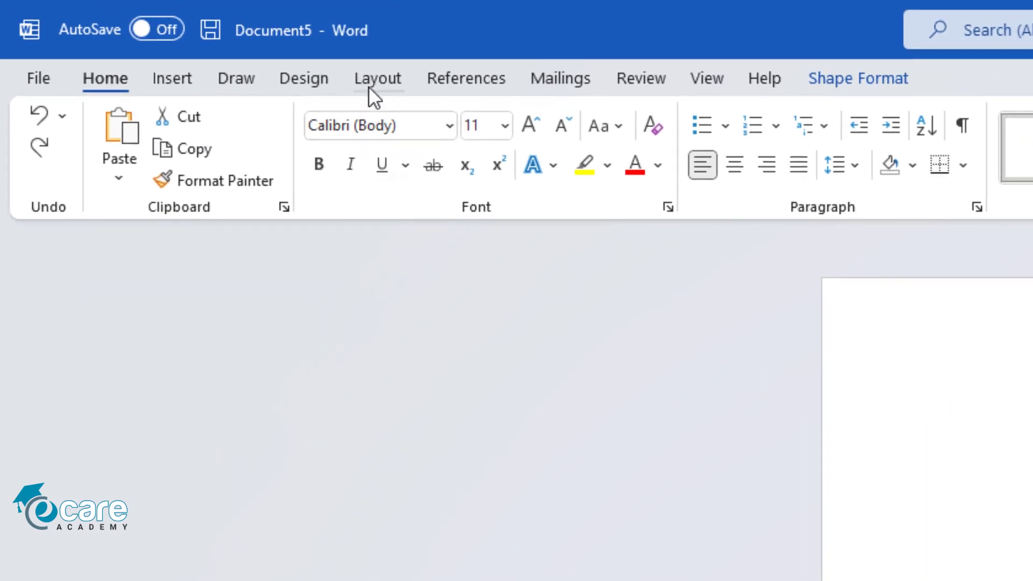
Step: Make Document5 A4 with Narrow 0.5" margins, then return to cv_with_photo_02 for reference
{"action": "left_click", "coordinate": [161, 36]}
{"action": "left_click", "coordinate": [194, 181]}
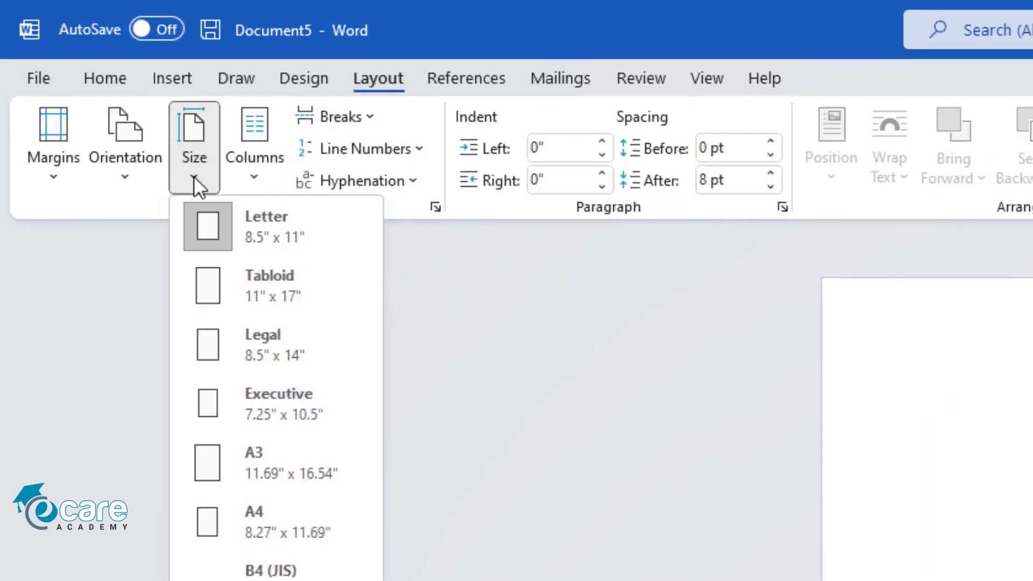
{"action": "left_click", "coordinate": [237, 541]}
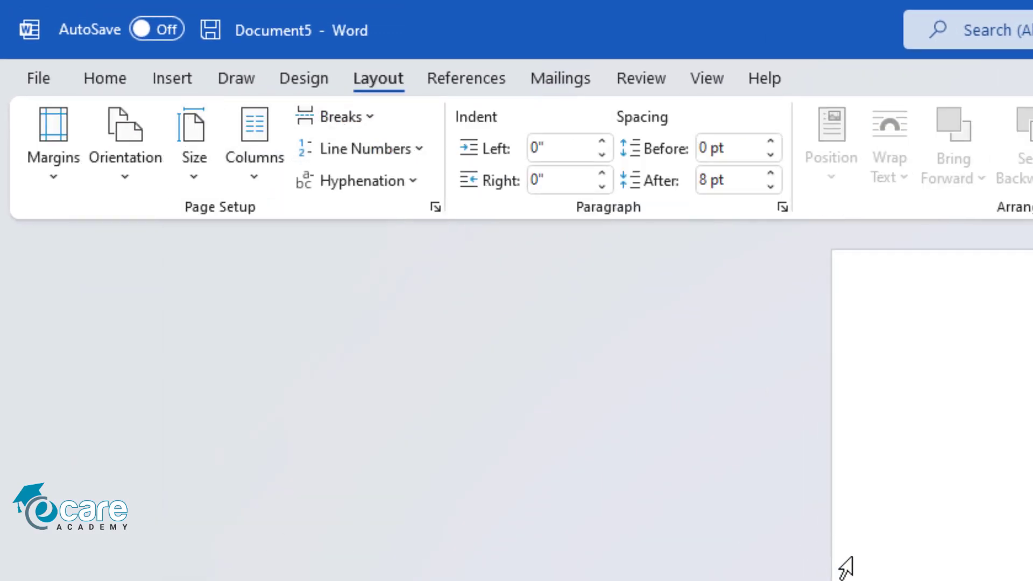
{"action": "left_click", "coordinate": [59, 177]}
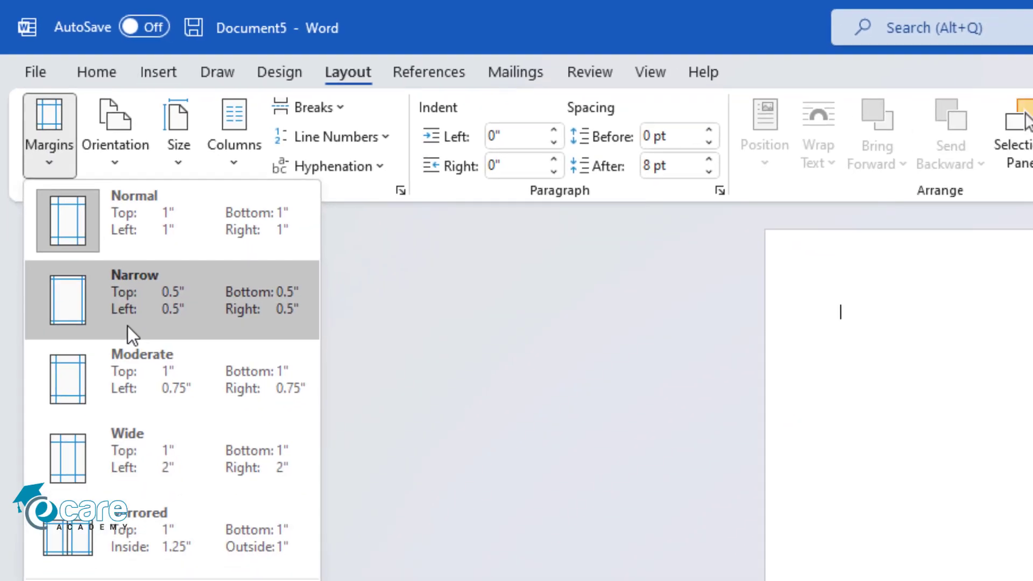
{"action": "left_click", "coordinate": [132, 331]}
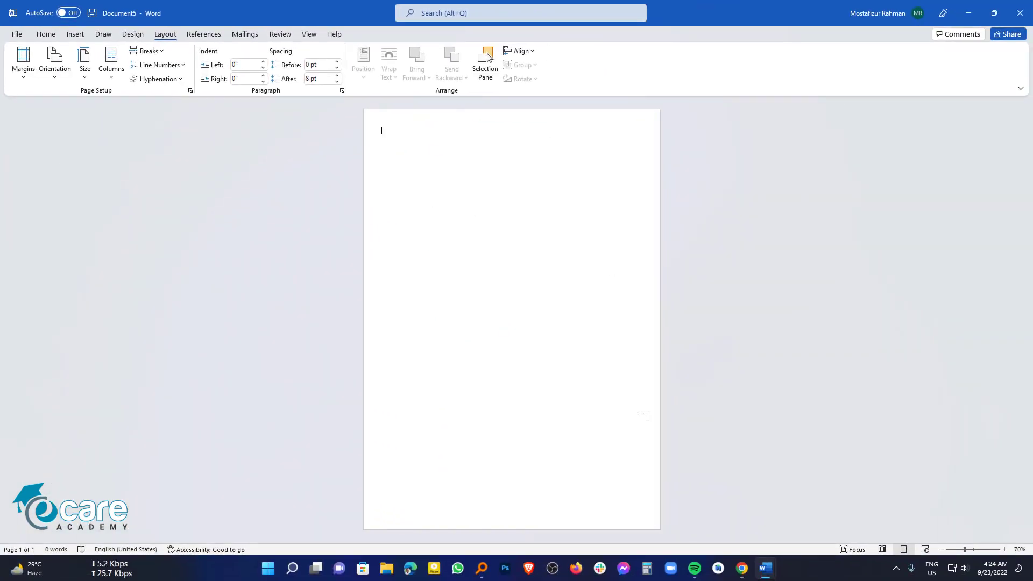
{"action": "mouse_move", "coordinate": [763, 568]}
{"action": "left_click", "coordinate": [696, 502]}
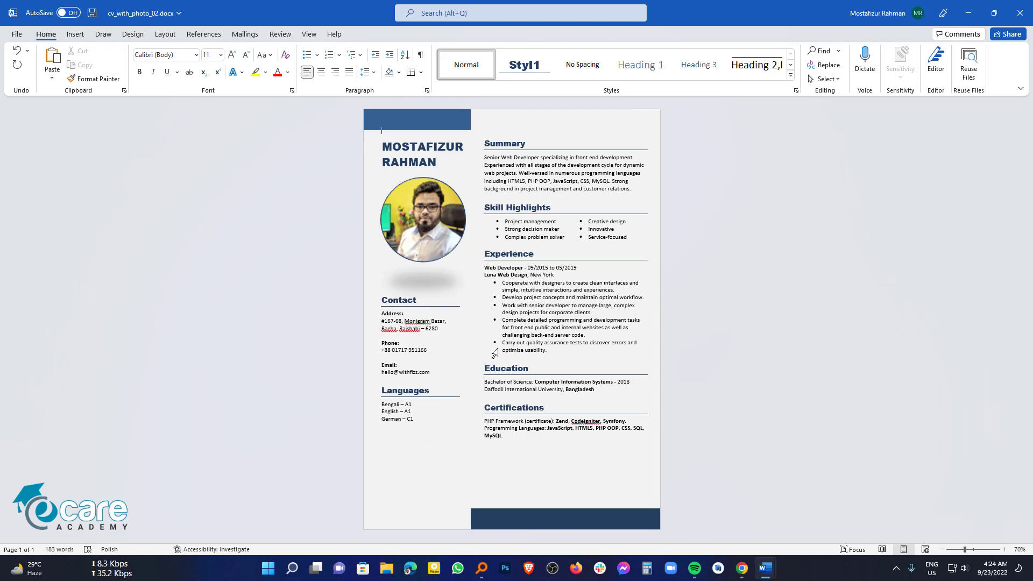
Step: Give Document5 a White, Background 1, Darker 5% page colour, then return to the sample
{"action": "mouse_move", "coordinate": [766, 567]}
{"action": "left_click", "coordinate": [802, 522]}
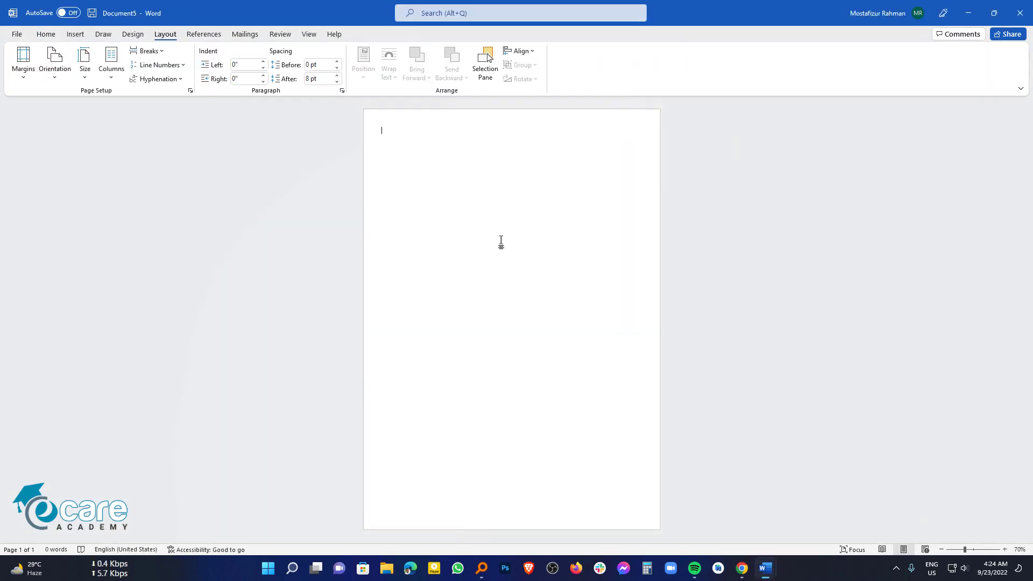
{"action": "left_click", "coordinate": [143, 39]}
{"action": "left_click", "coordinate": [931, 72]}
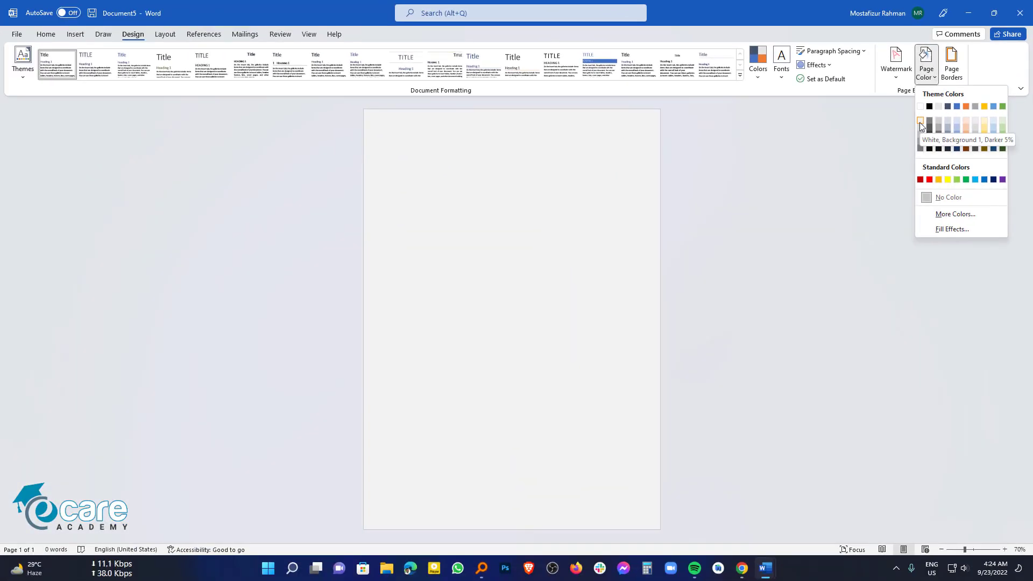
{"action": "left_click", "coordinate": [919, 121]}
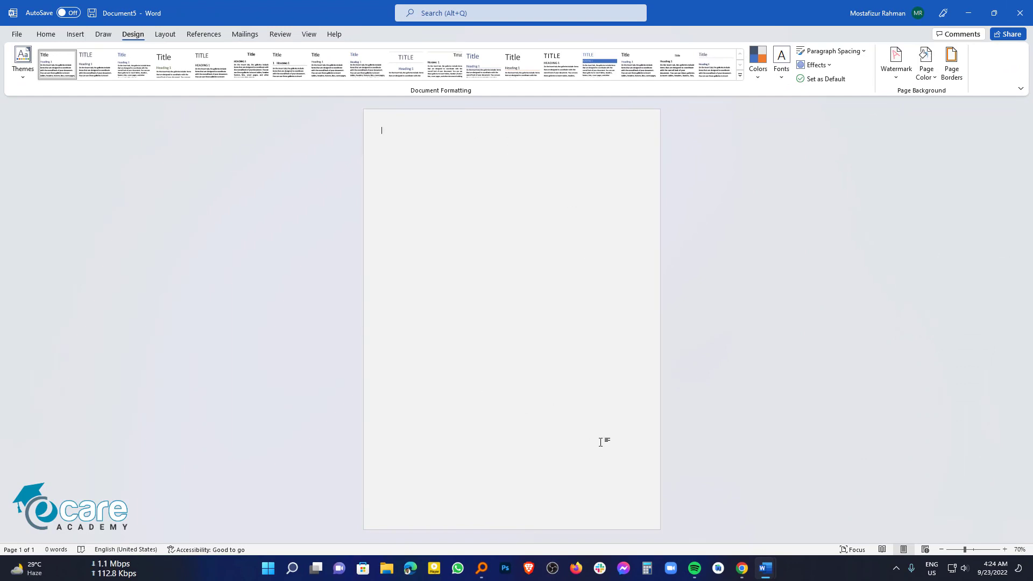
{"action": "mouse_move", "coordinate": [766, 568]}
{"action": "left_click", "coordinate": [734, 537]}
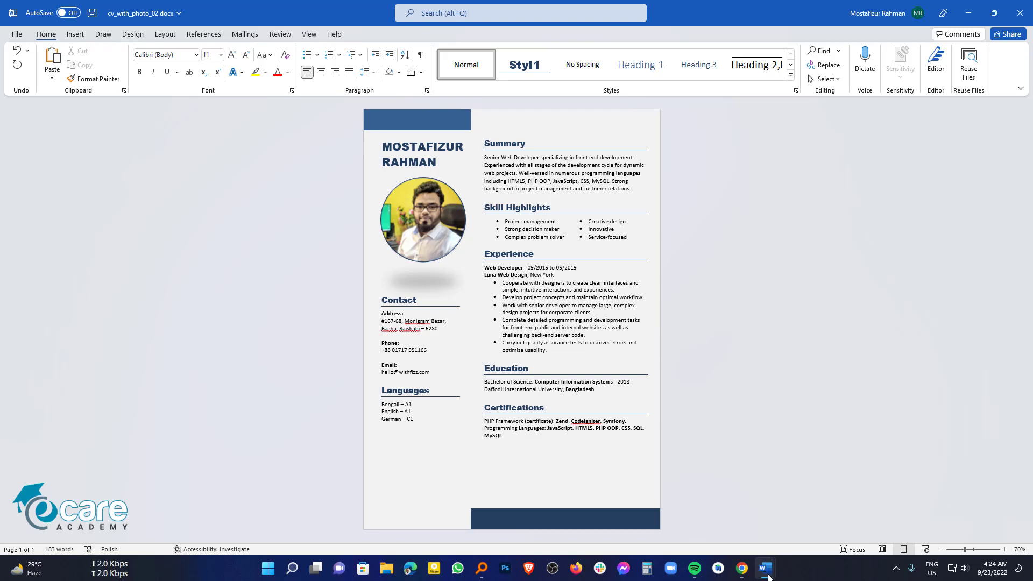
Step: Inspect the sample's name box, circular photo, Contact box and blue top bar
{"action": "left_click", "coordinate": [441, 148]}
{"action": "left_click", "coordinate": [423, 237]}
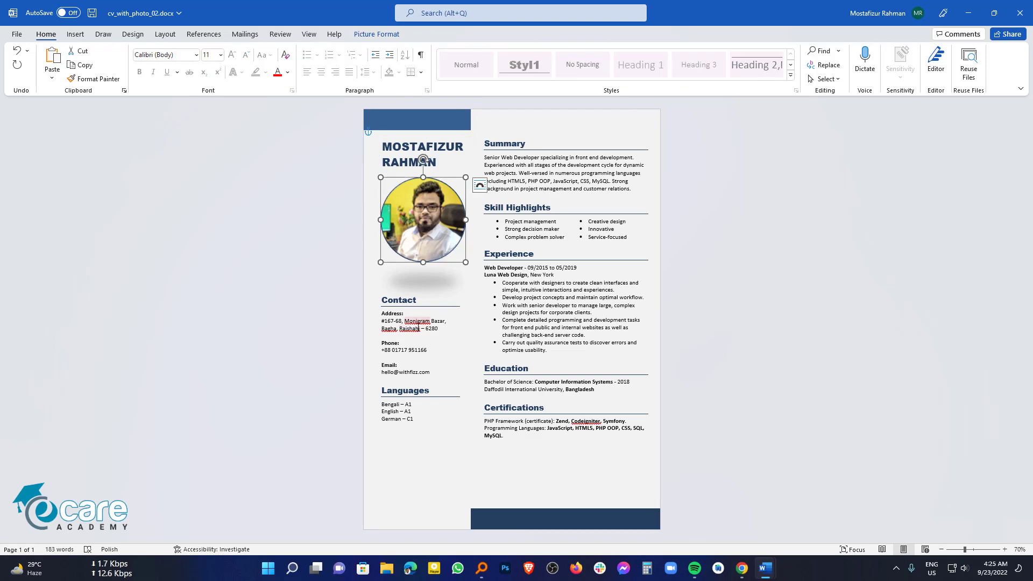
{"action": "left_click", "coordinate": [423, 285]}
{"action": "left_click", "coordinate": [430, 121]}
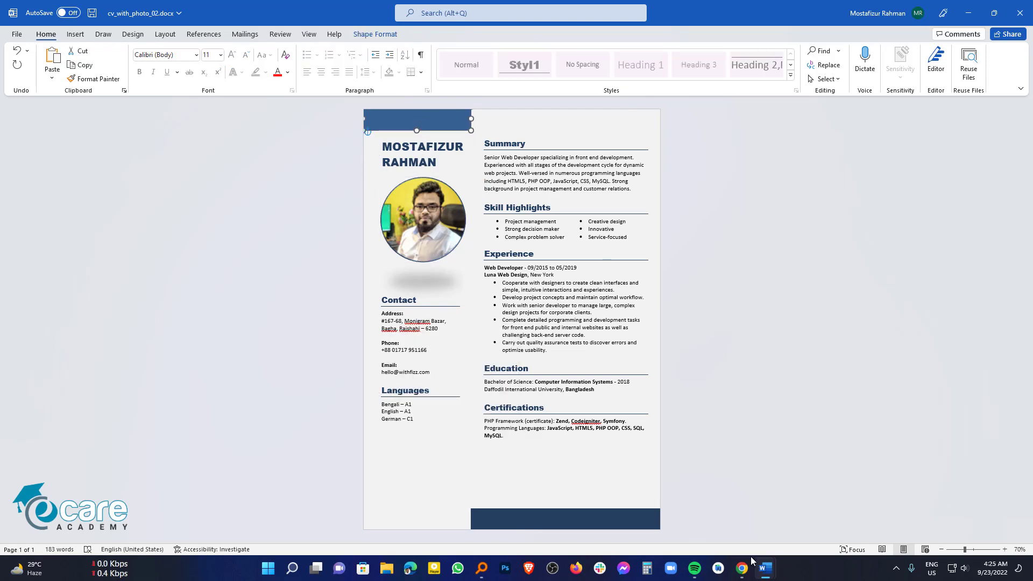
Step: Switch back to the empty Document5 and bring up the Insert tools
{"action": "mouse_move", "coordinate": [765, 566]}
{"action": "left_click", "coordinate": [824, 511]}
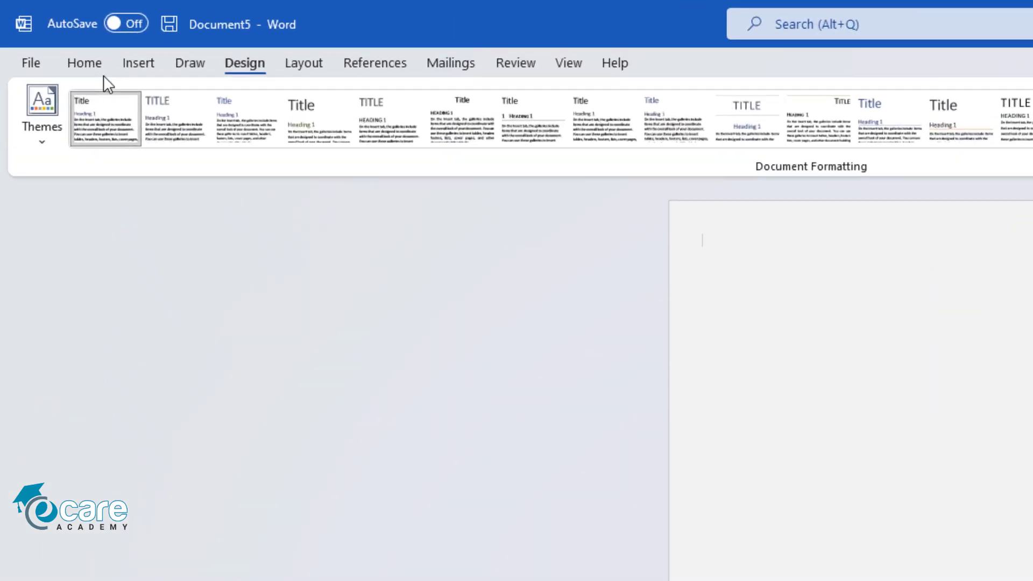
{"action": "left_click", "coordinate": [78, 36]}
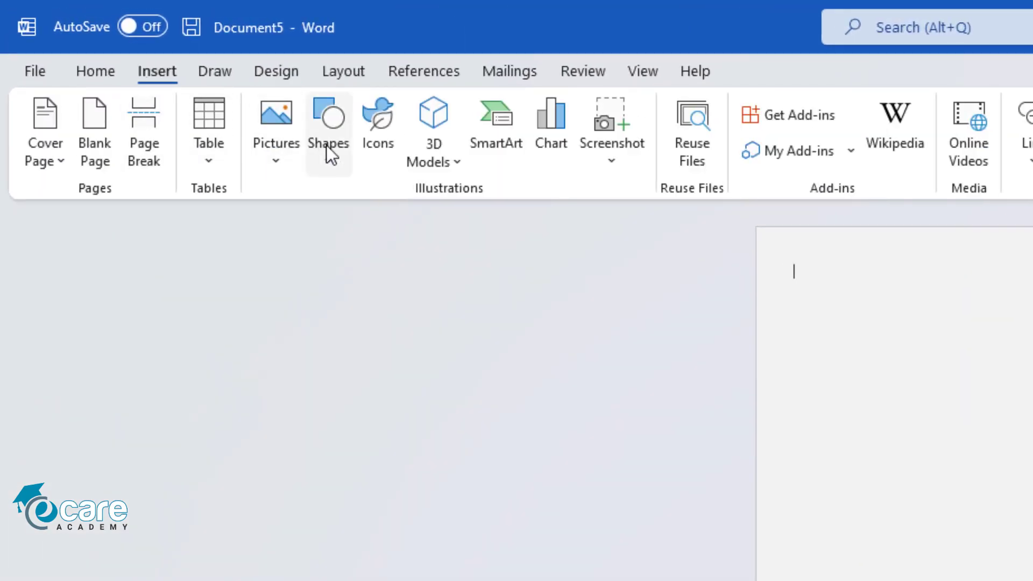
Step: Draw a blue rectangle bar from the page's top-left corner and remove its outline
{"action": "left_click", "coordinate": [326, 144]}
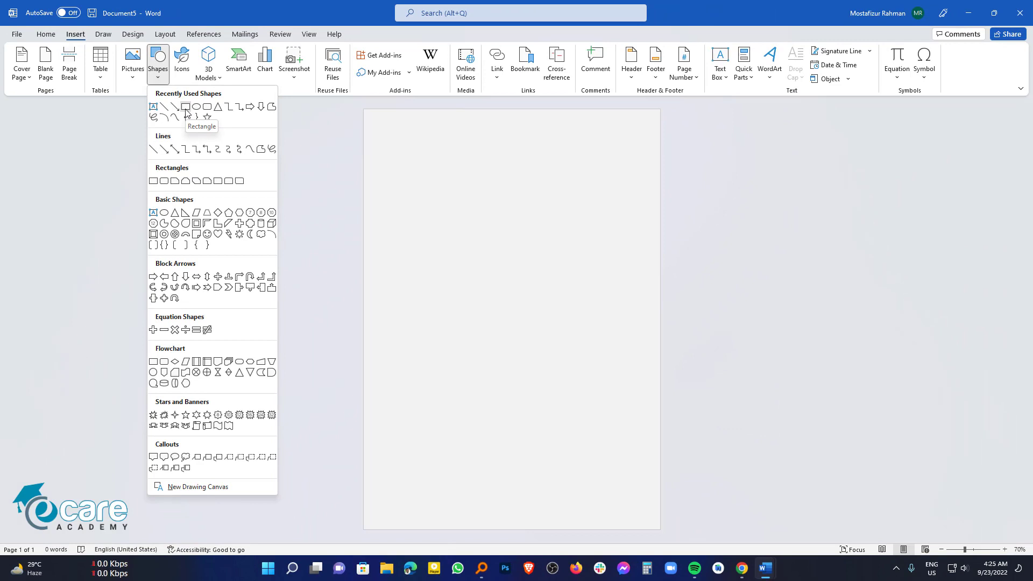
{"action": "left_click", "coordinate": [186, 112]}
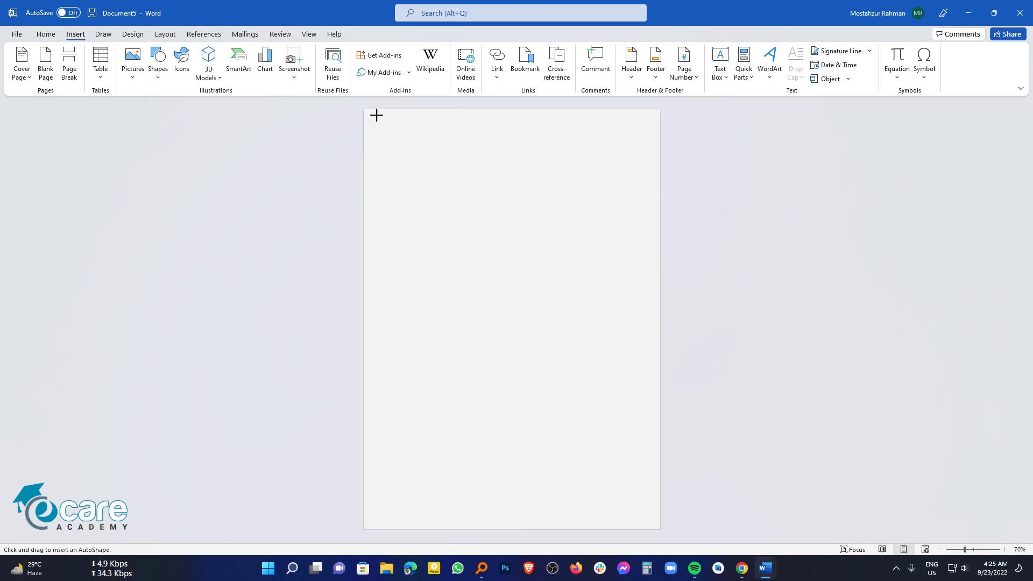
{"action": "left_click_drag", "start_coordinate": [369, 118], "coordinate": [487, 132]}
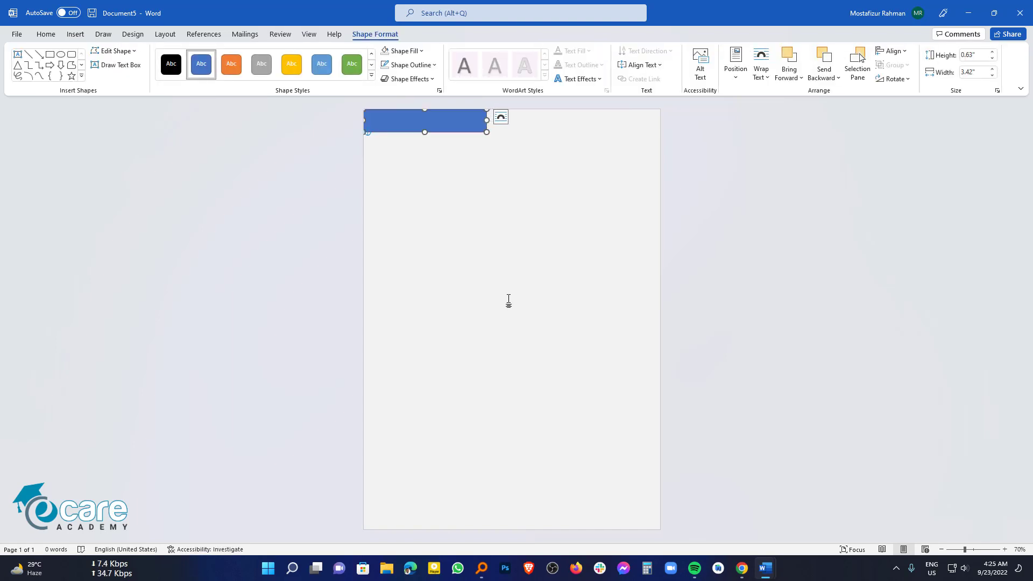
{"action": "left_click", "coordinate": [407, 68]}
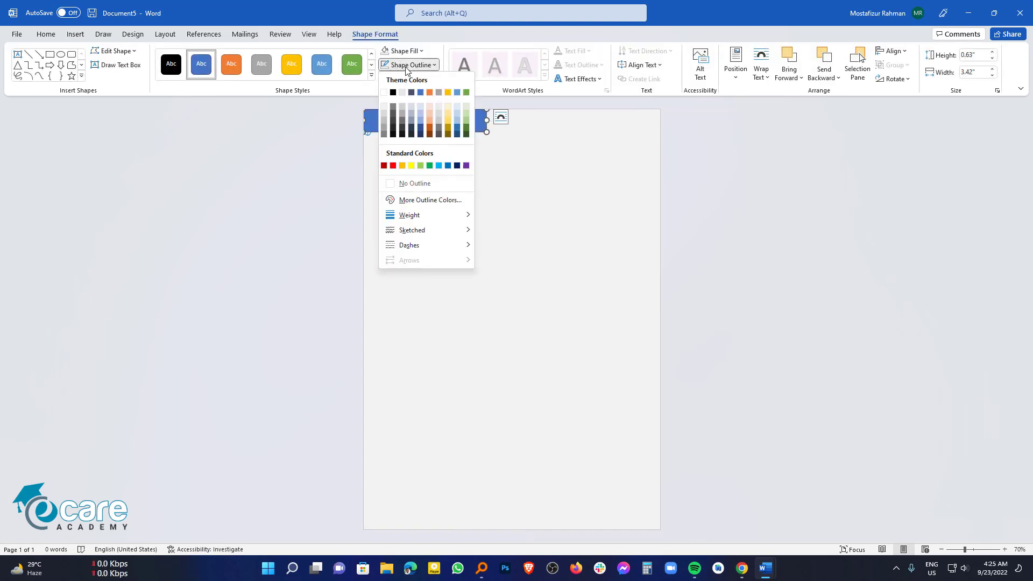
{"action": "left_click", "coordinate": [421, 188]}
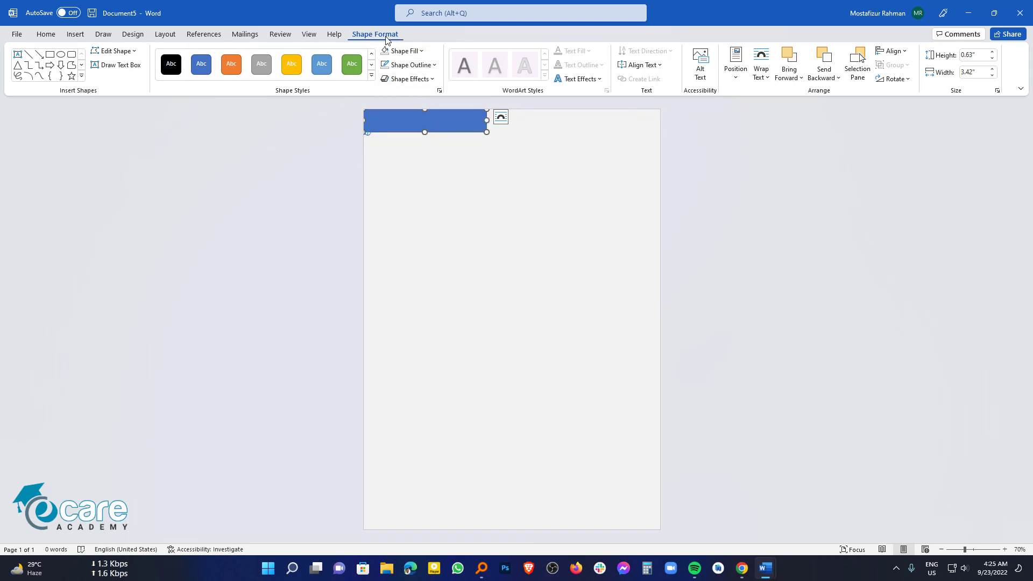
{"action": "left_click", "coordinate": [436, 174]}
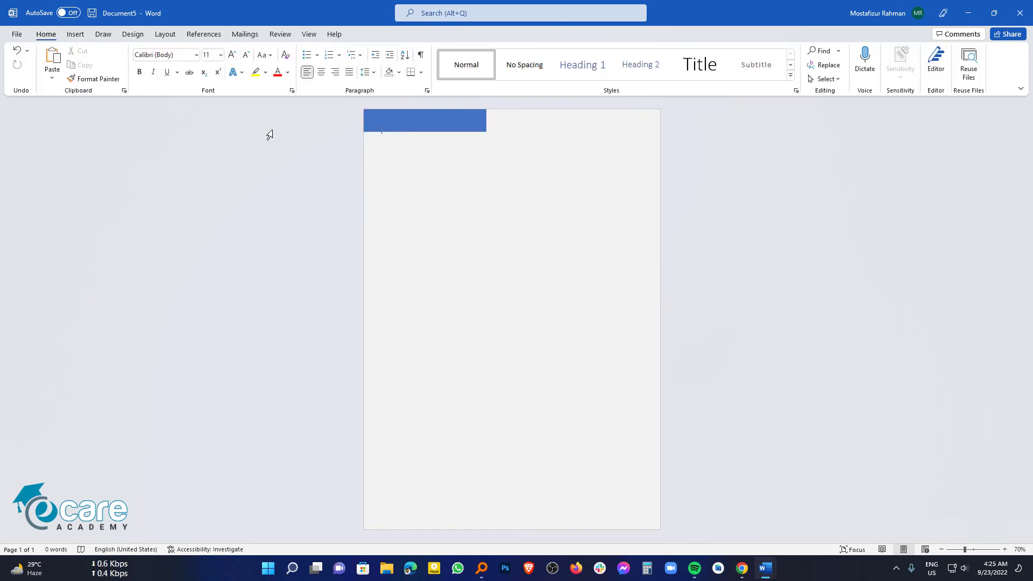
Step: Insert a Simple Text Box and fit it beneath the blue bar at about the bar's width
{"action": "left_click", "coordinate": [76, 34]}
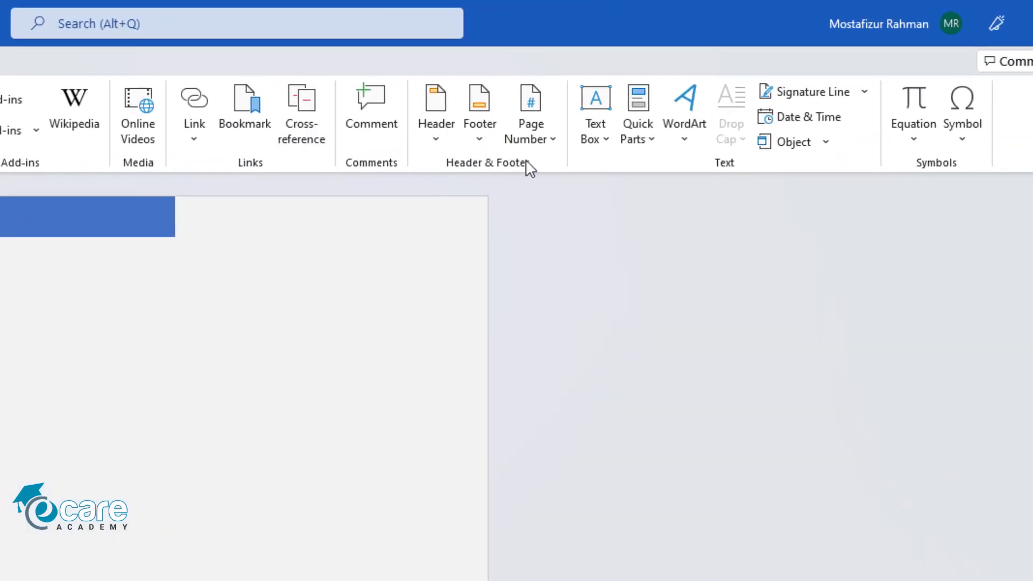
{"action": "left_click", "coordinate": [596, 129]}
{"action": "left_click", "coordinate": [746, 133]}
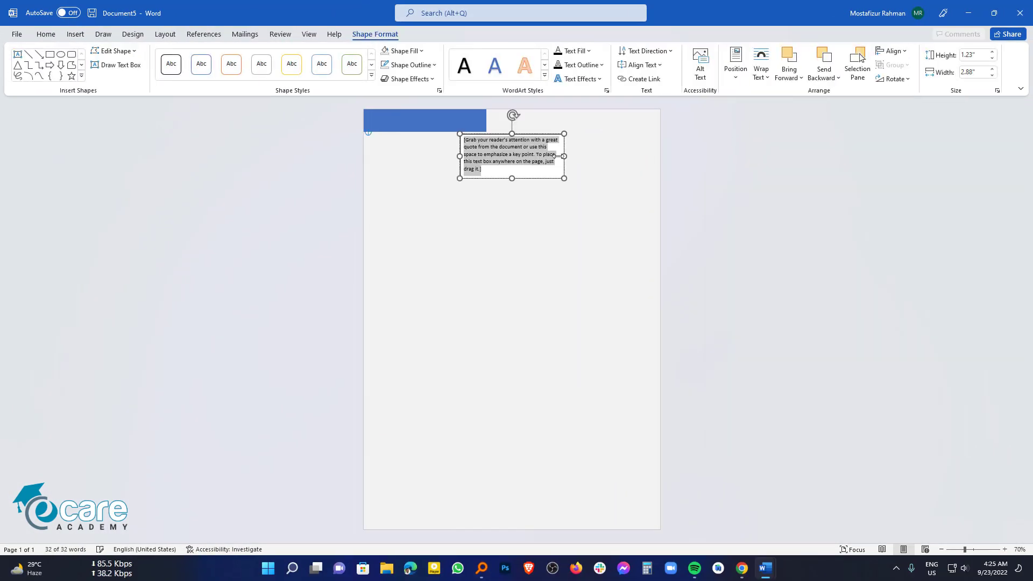
{"action": "left_click_drag", "start_coordinate": [478, 134], "coordinate": [395, 139]}
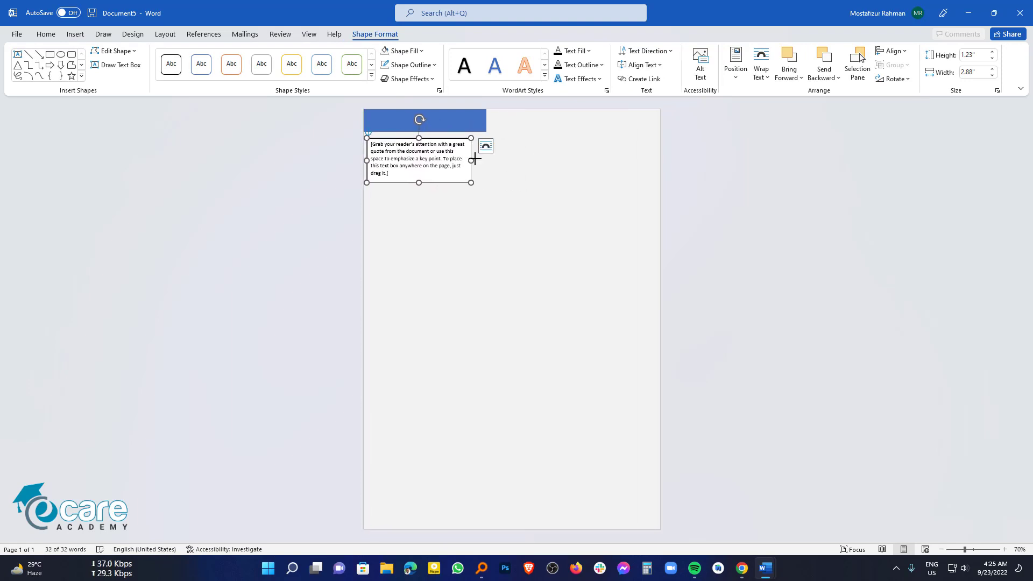
{"action": "left_click_drag", "start_coordinate": [472, 160], "coordinate": [486, 158]}
{"action": "left_click", "coordinate": [481, 235]}
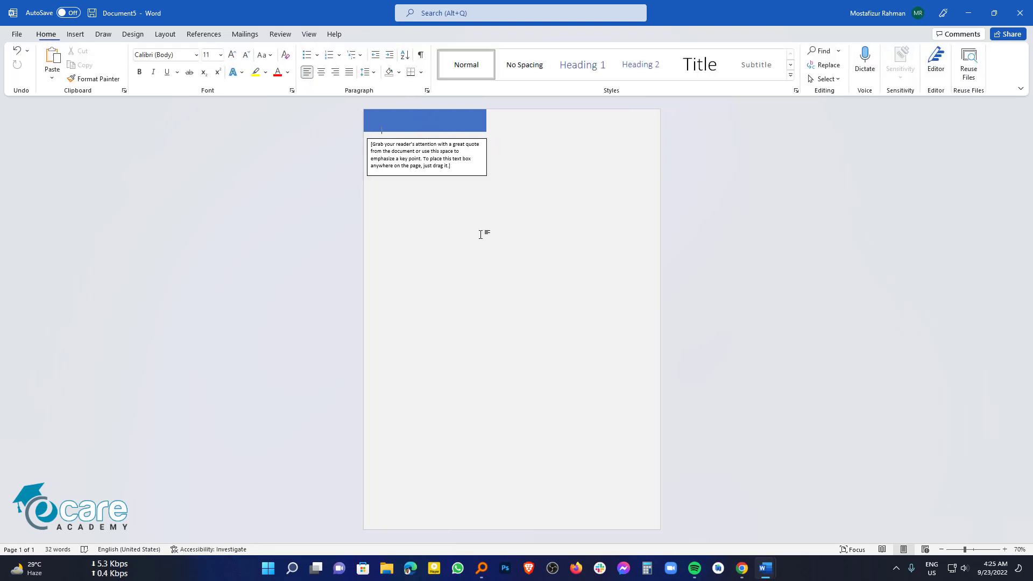
{"action": "left_click", "coordinate": [469, 175]}
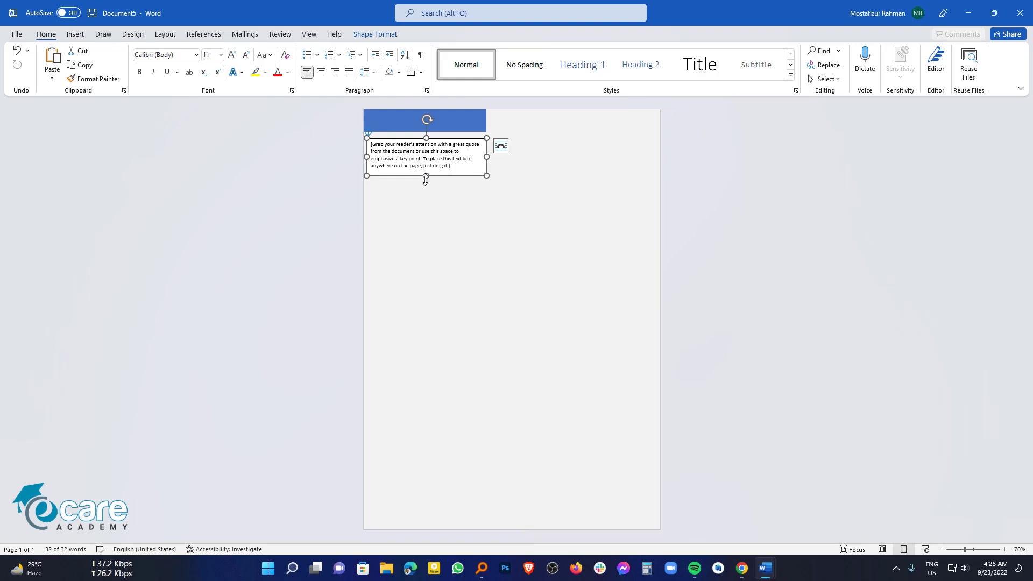
{"action": "mouse_move", "coordinate": [425, 180]}
{"action": "left_mouse_down"}
{"action": "mouse_move", "coordinate": [425, 215]}
{"action": "mouse_move", "coordinate": [427, 180]}
{"action": "left_mouse_up"}
{"action": "left_click", "coordinate": [460, 169]}
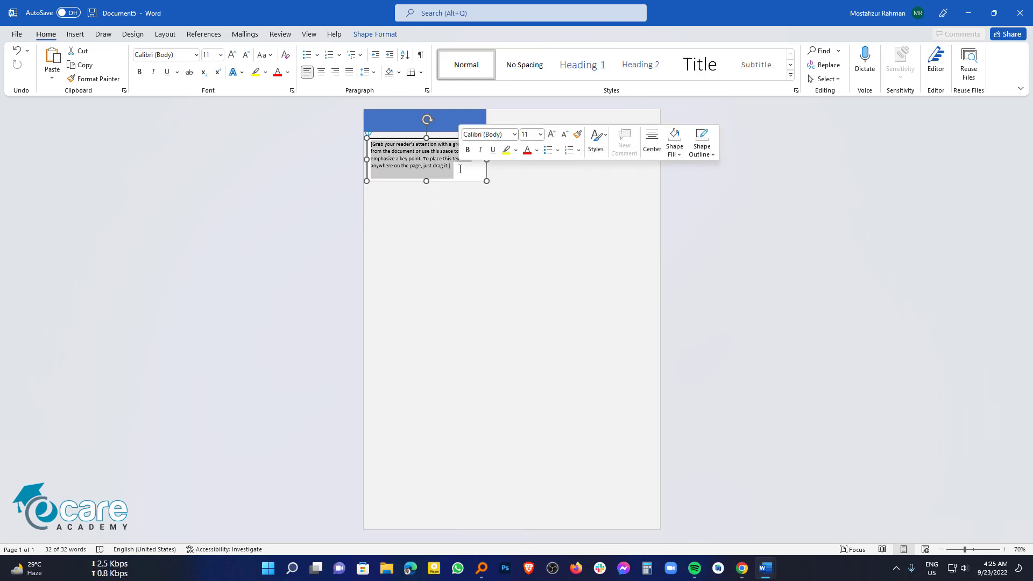
Step: Replace the placeholder with the owner's full name in capitals, then select it
{"action": "key", "text": "BackSpace"}
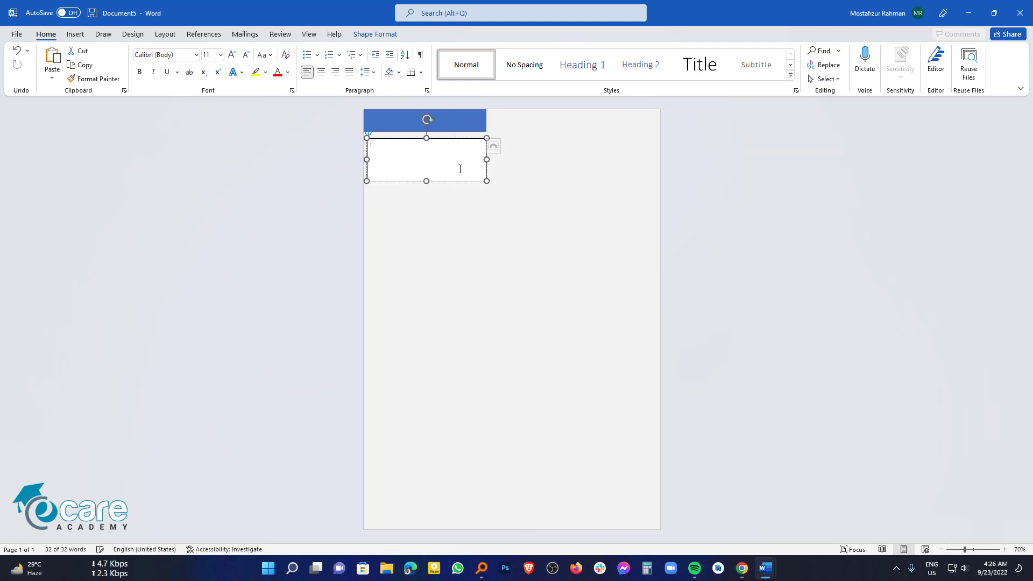
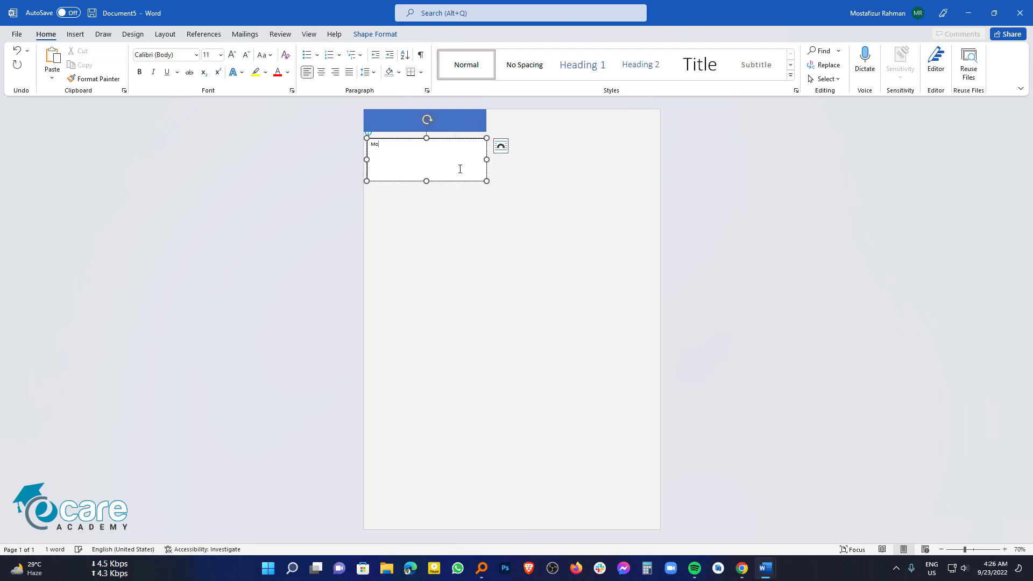
{"action": "key", "text": "Caps_Lock"}
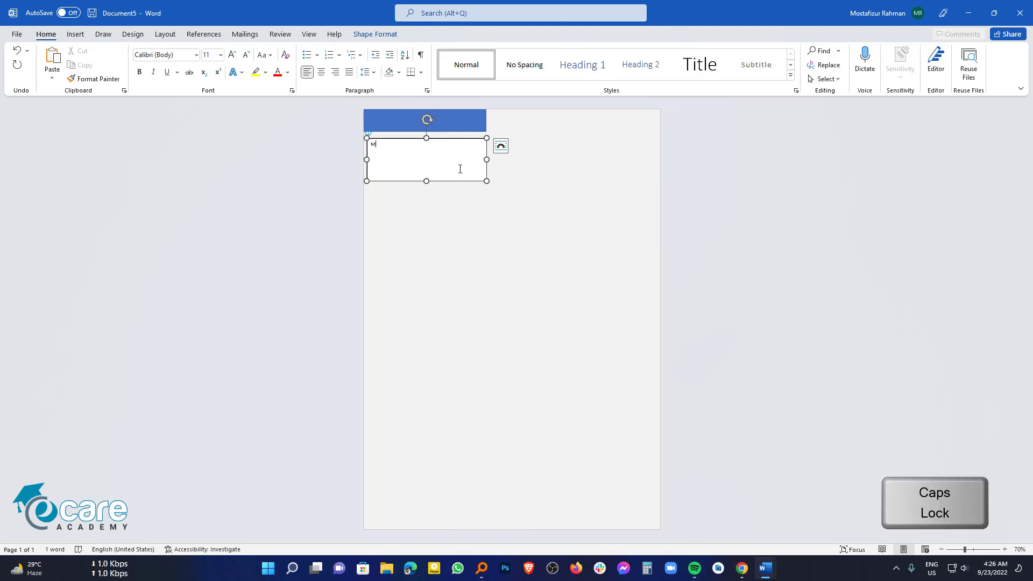
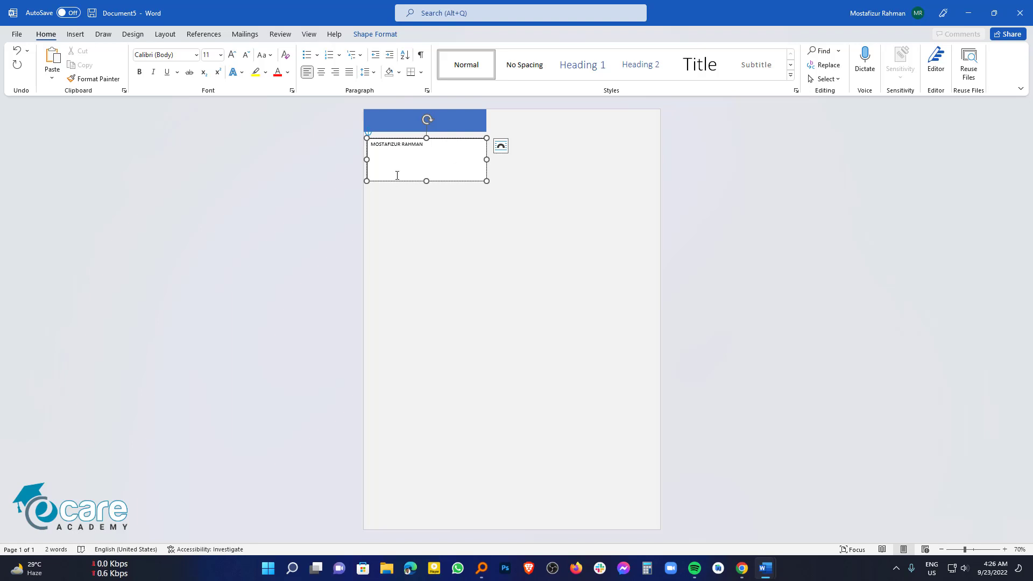
{"action": "key", "text": "ctrl+a"}
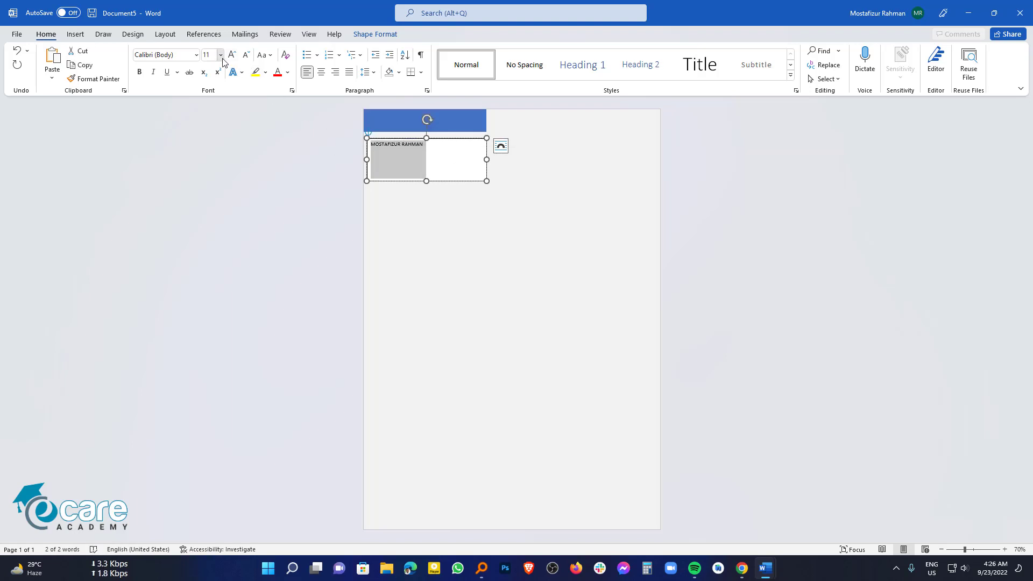
Step: Set the name to 28 pt, tighten its line spacing, and make it bold
{"action": "left_click", "coordinate": [220, 54]}
{"action": "left_click", "coordinate": [212, 192]}
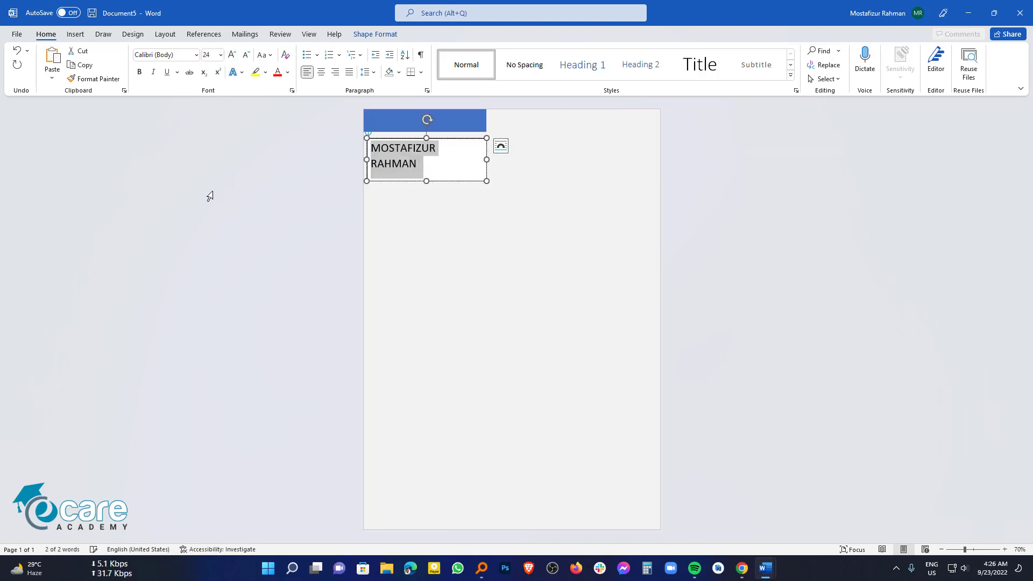
{"action": "left_click", "coordinate": [220, 55]}
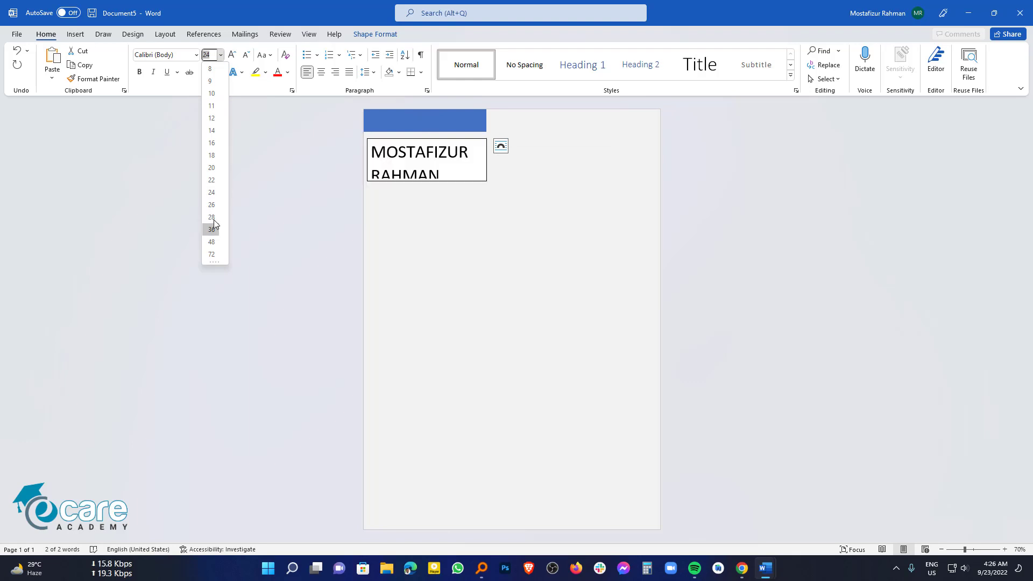
{"action": "left_click", "coordinate": [212, 217]}
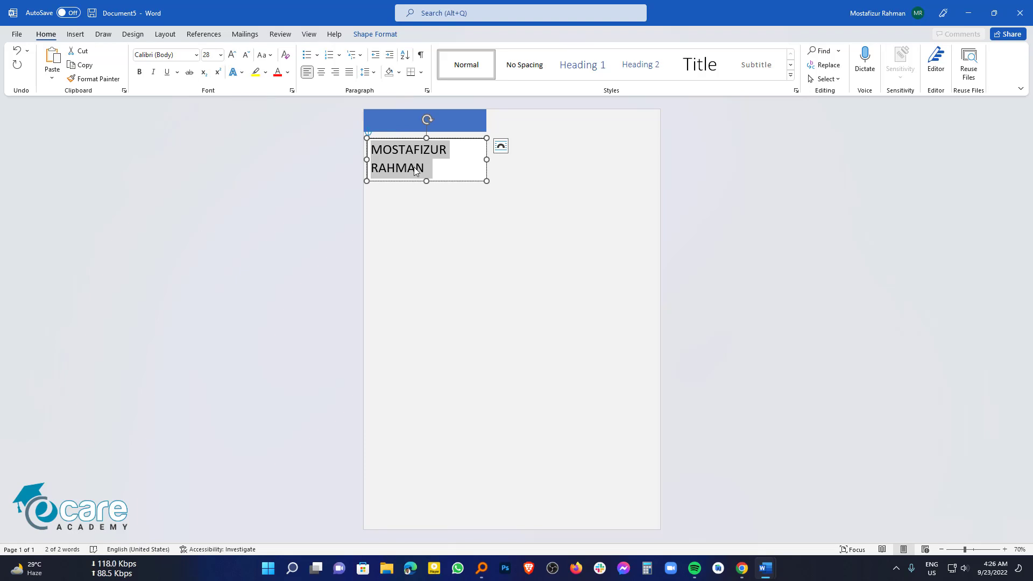
{"action": "left_click_drag", "start_coordinate": [440, 167], "coordinate": [371, 142]}
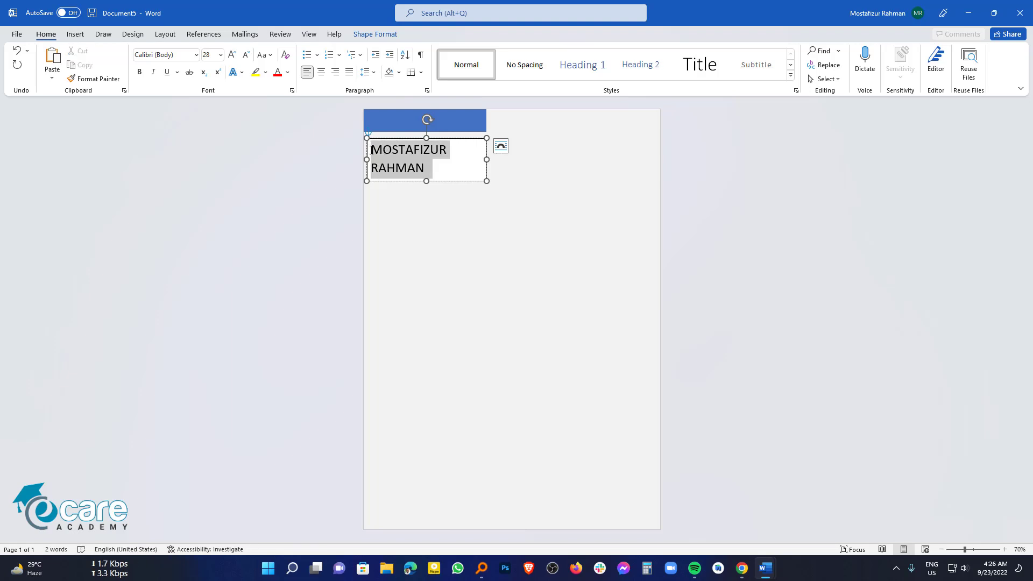
{"action": "left_click", "coordinate": [375, 74]}
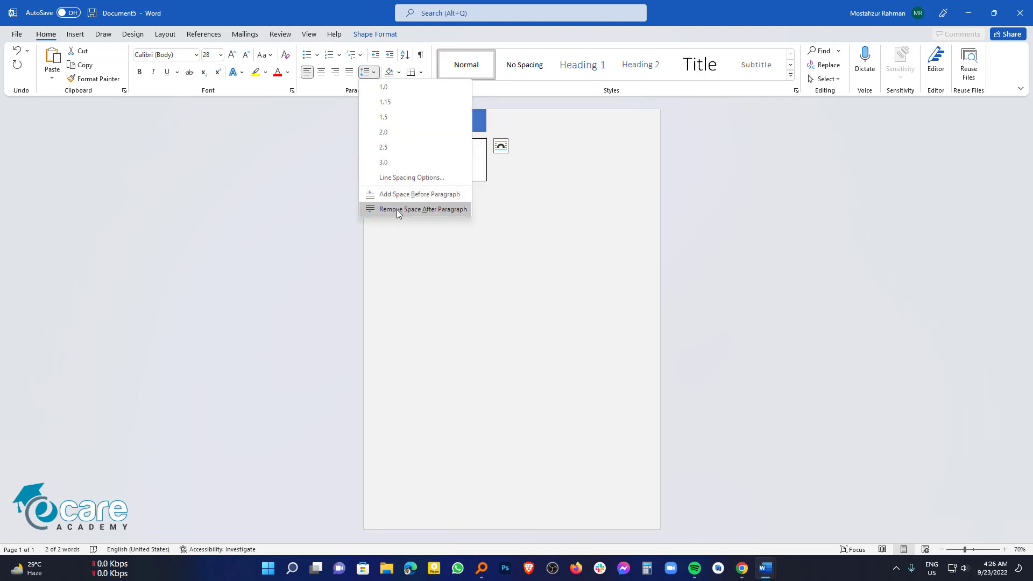
{"action": "left_click", "coordinate": [385, 87]}
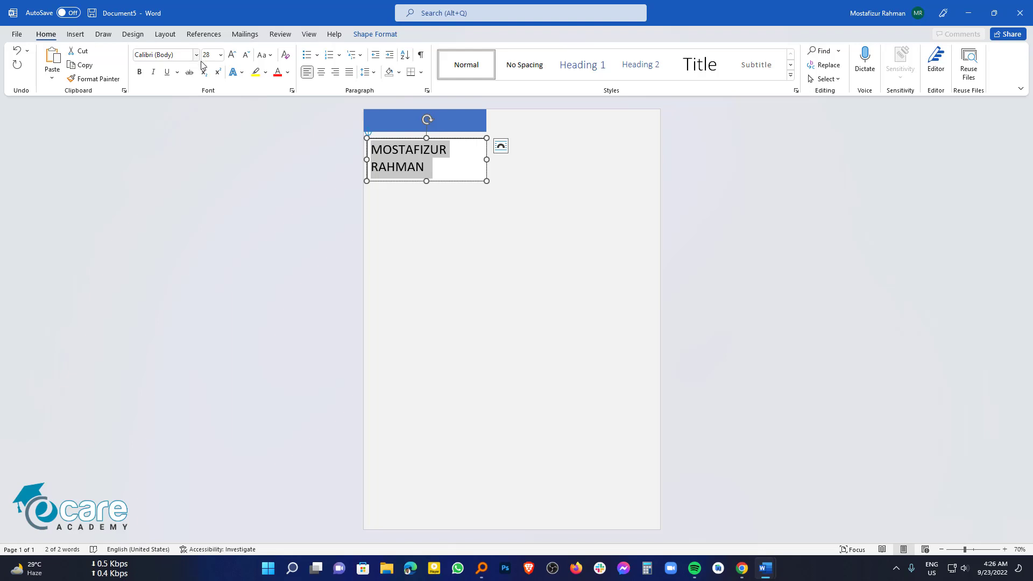
{"action": "left_click", "coordinate": [140, 72]}
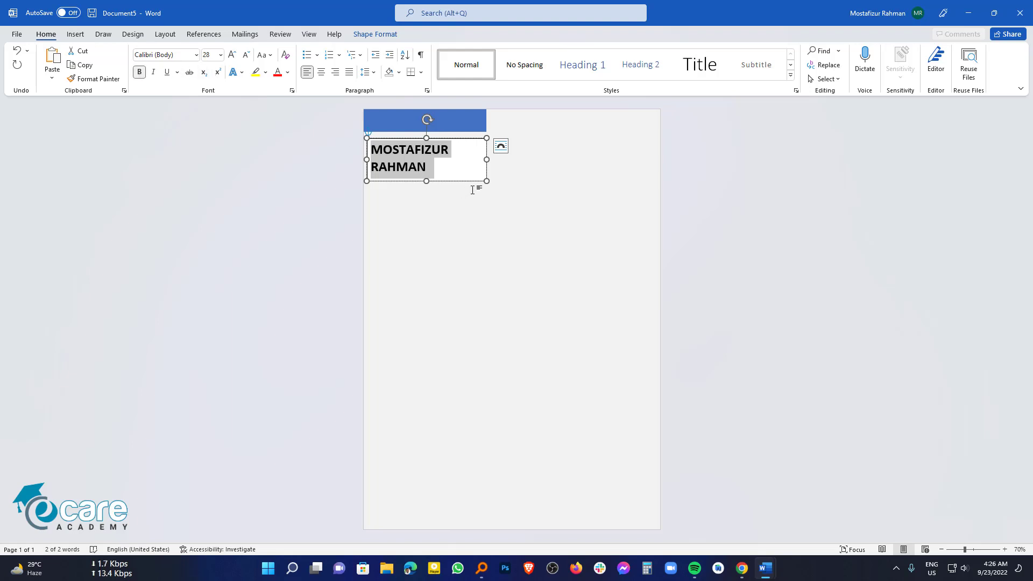
{"action": "left_click", "coordinate": [470, 237]}
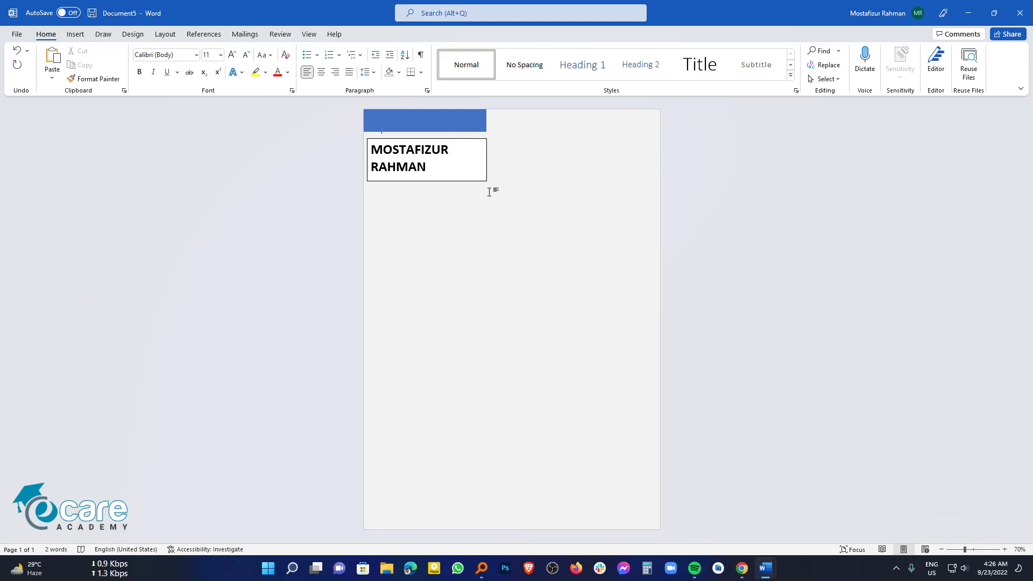
Step: Set the name's text box to No Fill and No Outline
{"action": "left_click", "coordinate": [472, 142]}
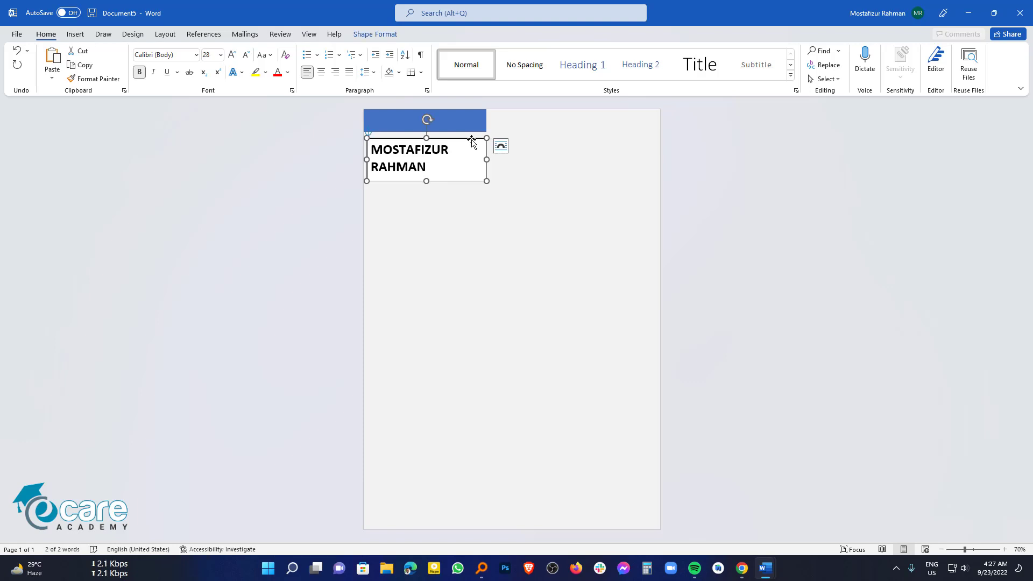
{"action": "left_click", "coordinate": [379, 36]}
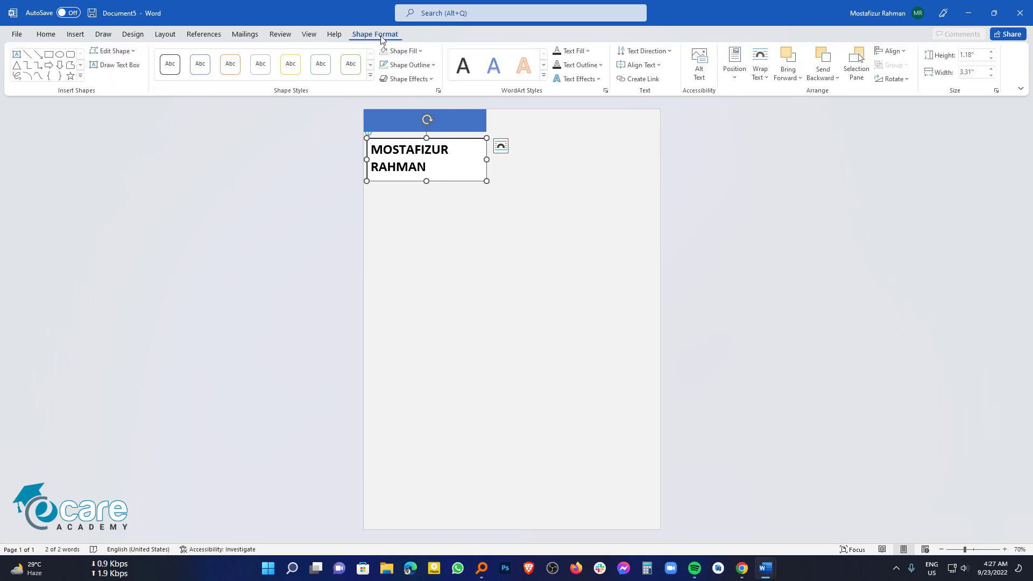
{"action": "left_click", "coordinate": [403, 51]}
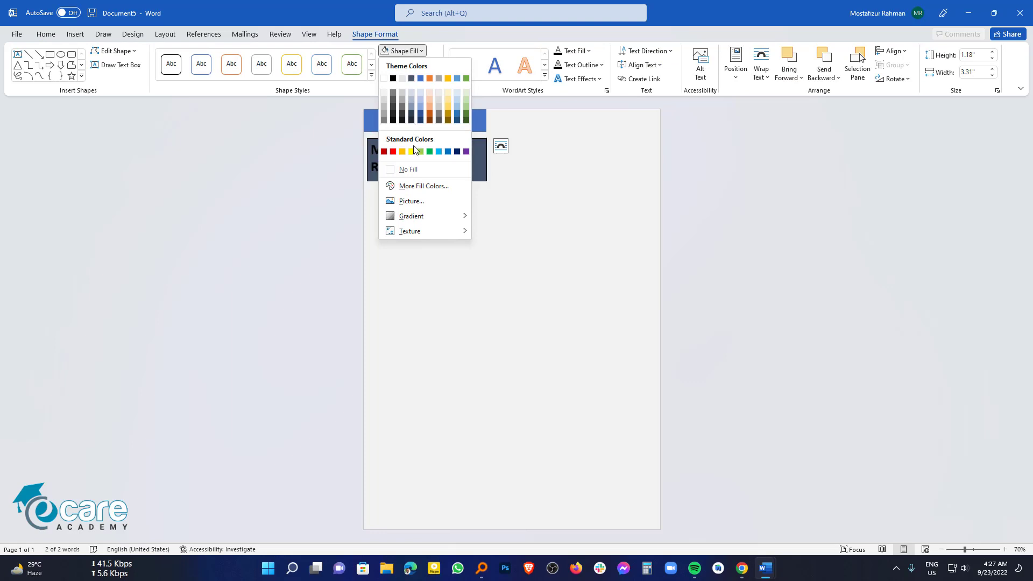
{"action": "left_click", "coordinate": [409, 169]}
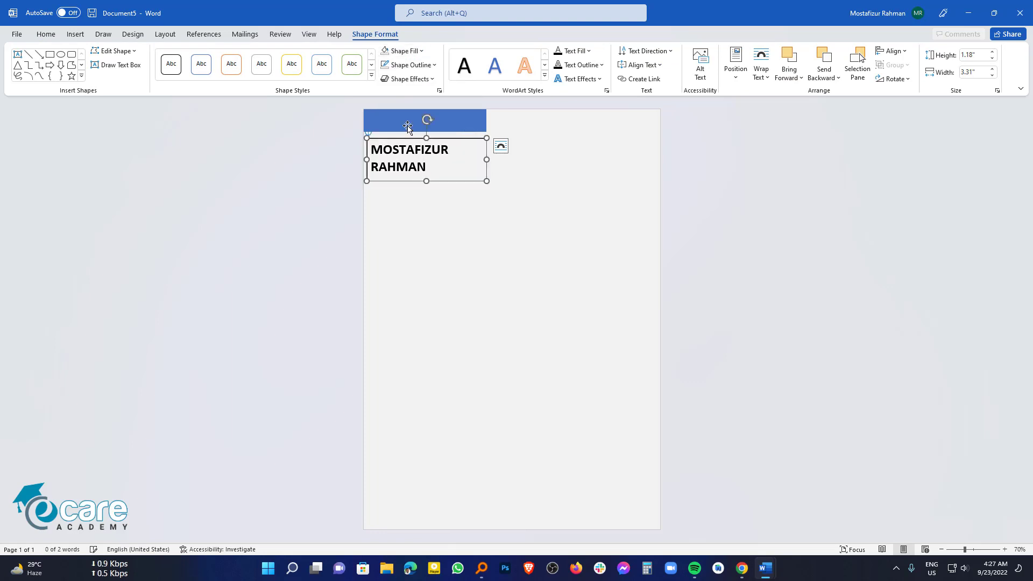
{"action": "left_click", "coordinate": [410, 64]}
{"action": "left_click", "coordinate": [419, 181]}
{"action": "left_click", "coordinate": [425, 261]}
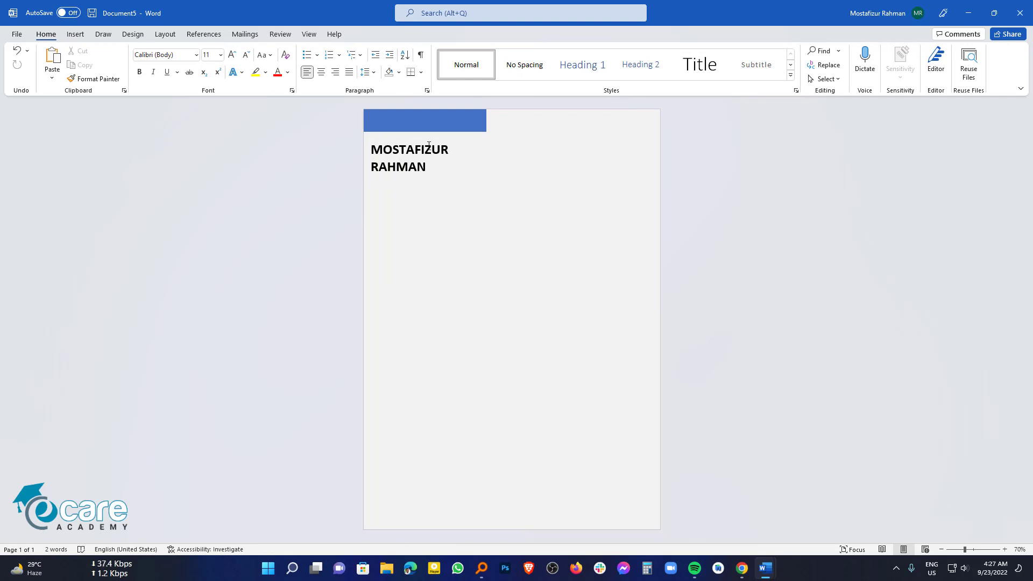
Step: Glance at the finished CV sample, then return to Document5
{"action": "mouse_move", "coordinate": [760, 575]}
{"action": "left_click", "coordinate": [703, 506]}
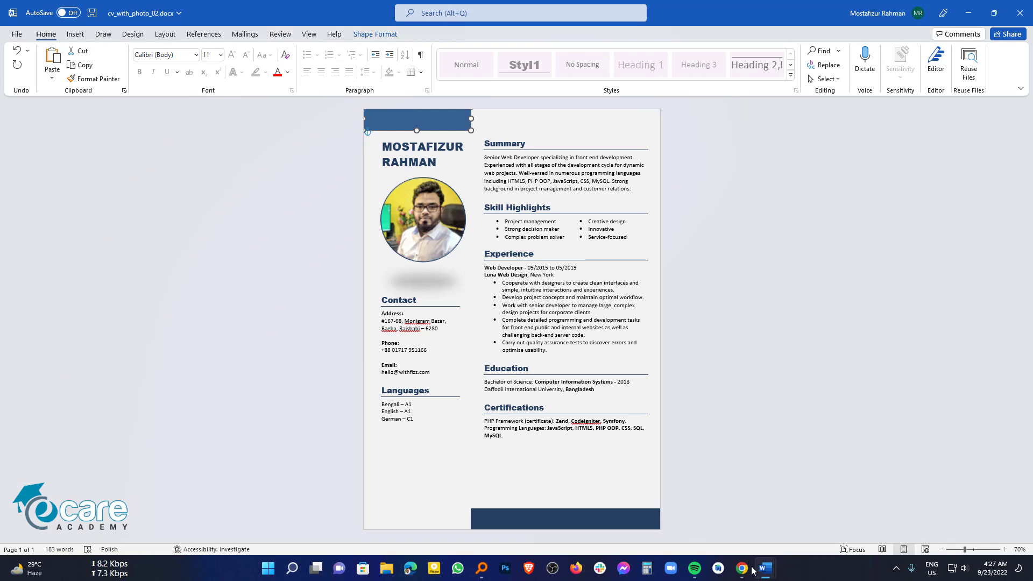
{"action": "mouse_move", "coordinate": [764, 578]}
{"action": "left_click", "coordinate": [828, 509]}
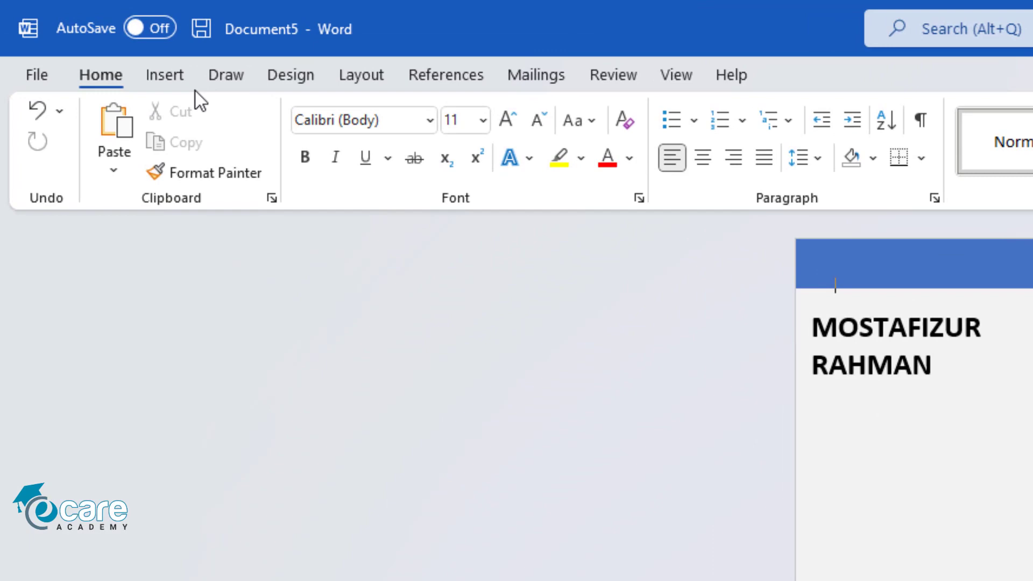
Step: Insert the portrait photo from this computer
{"action": "left_click", "coordinate": [75, 34]}
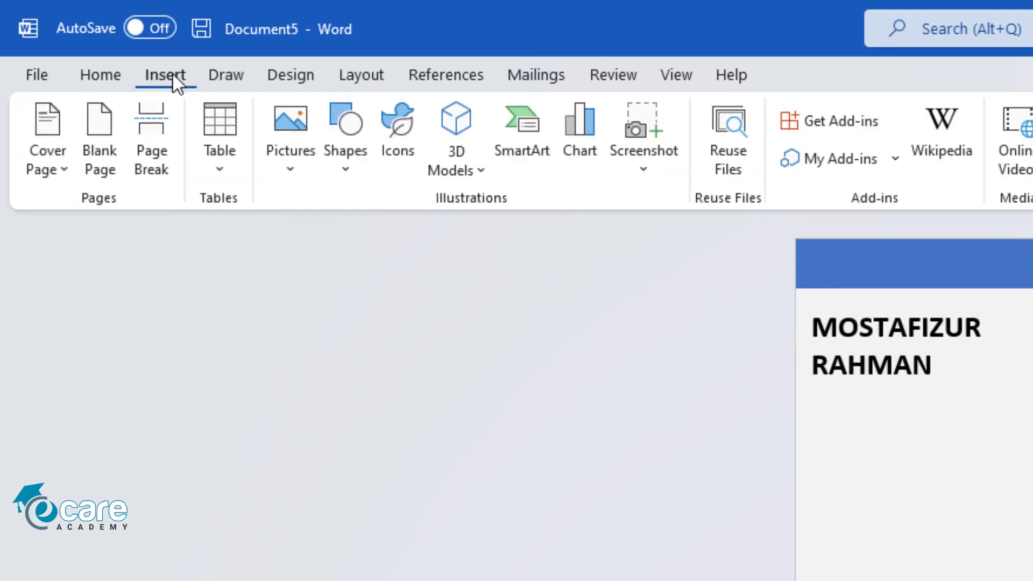
{"action": "left_click", "coordinate": [294, 157]}
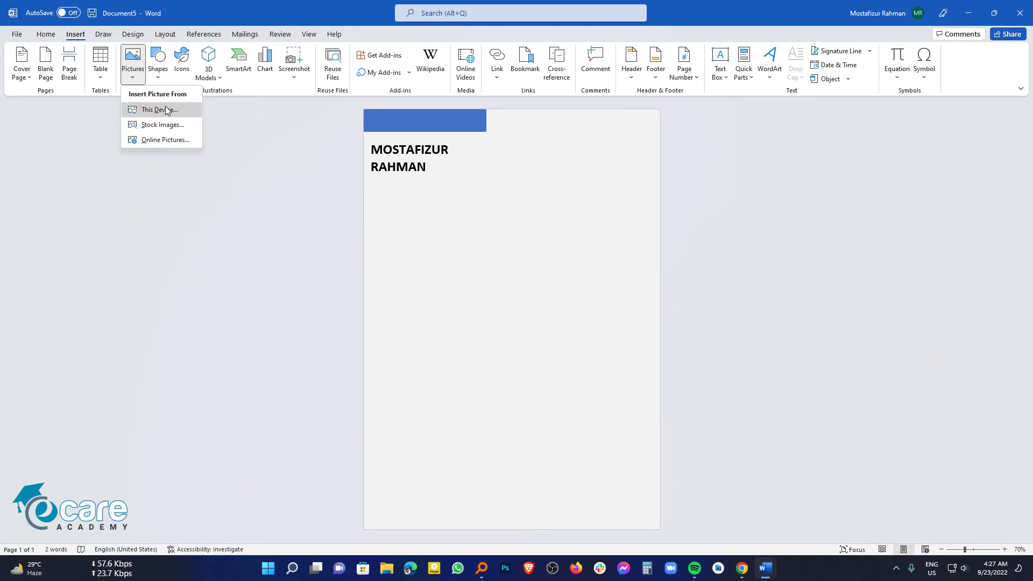
{"action": "left_click", "coordinate": [339, 233]}
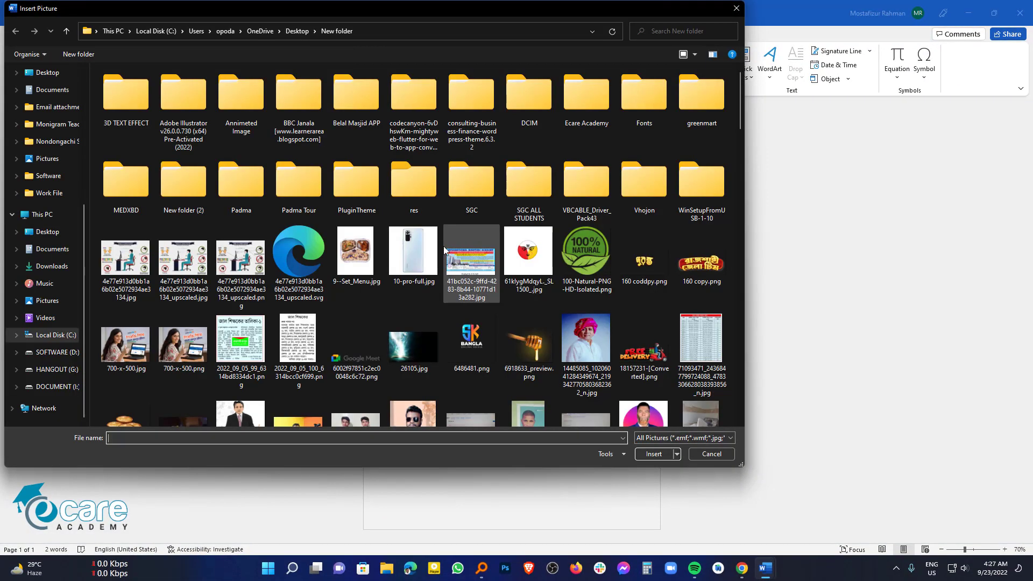
{"action": "scroll", "coordinate": [499, 292], "scroll_direction": "down", "scroll_amount": 15}
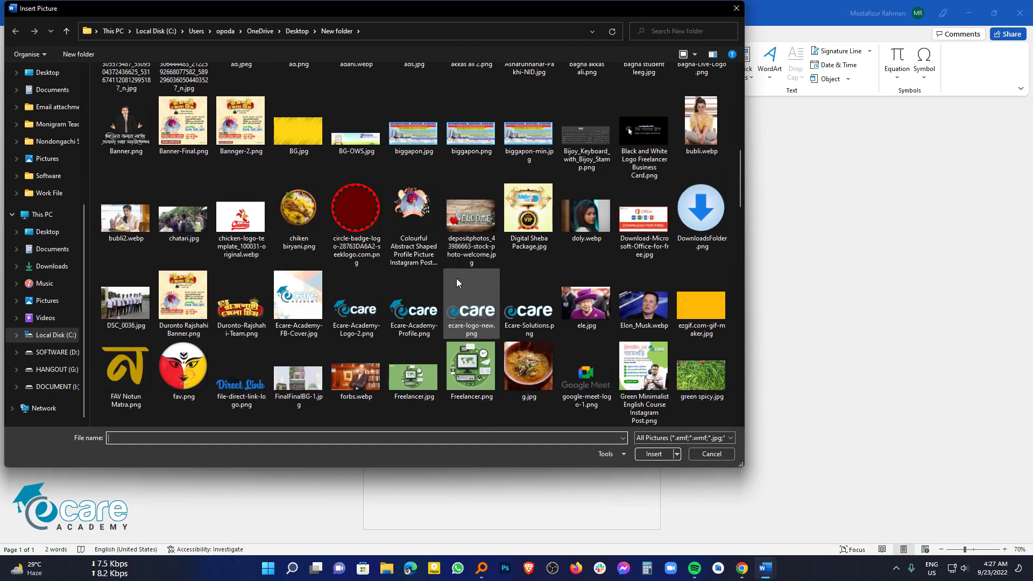
{"action": "scroll", "coordinate": [457, 280], "scroll_direction": "down", "scroll_amount": 3}
{"action": "scroll", "coordinate": [458, 281], "scroll_direction": "up", "scroll_amount": 15}
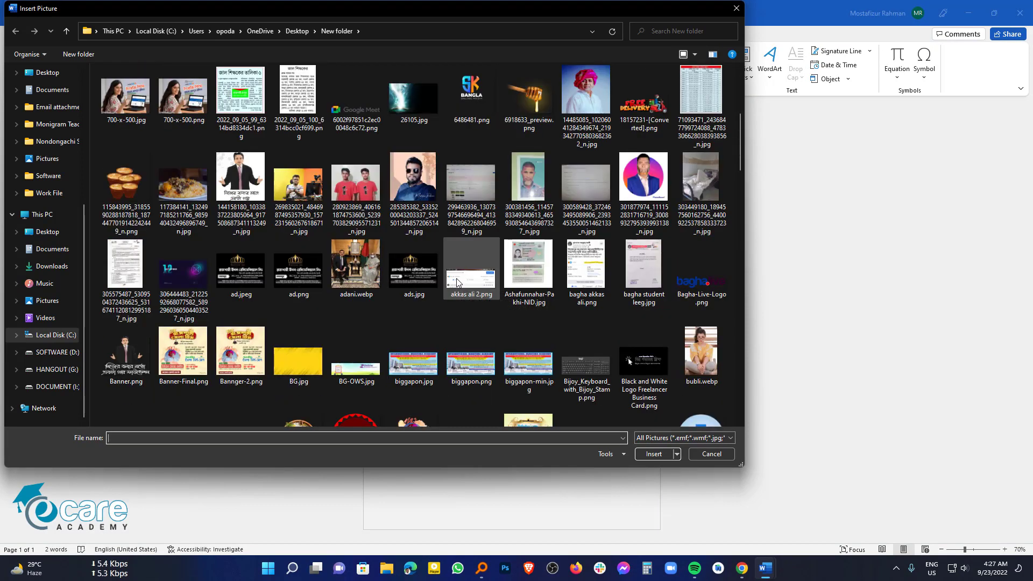
{"action": "scroll", "coordinate": [458, 281], "scroll_direction": "down", "scroll_amount": 5}
{"action": "left_click", "coordinate": [415, 196]}
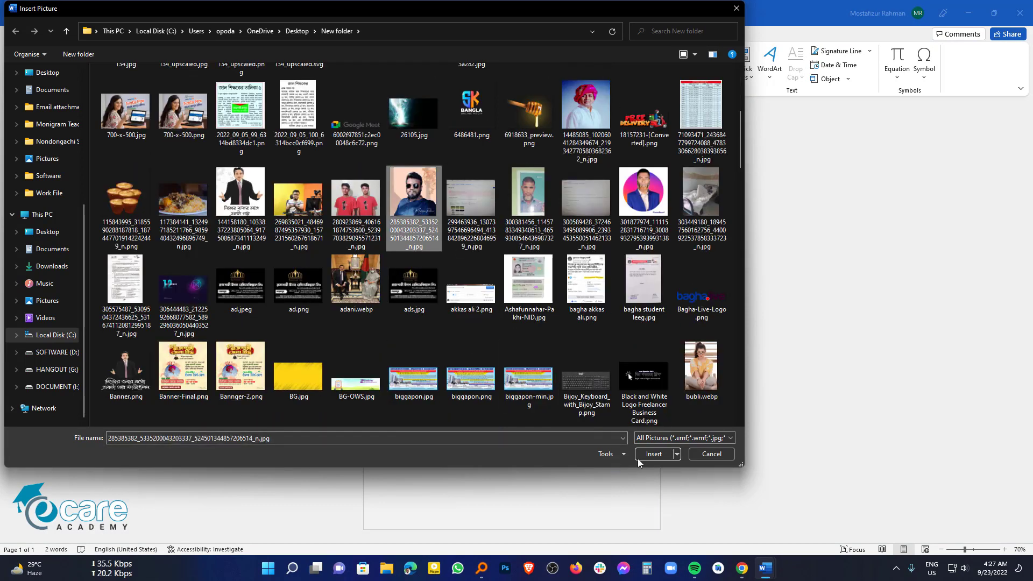
{"action": "left_click", "coordinate": [647, 452]}
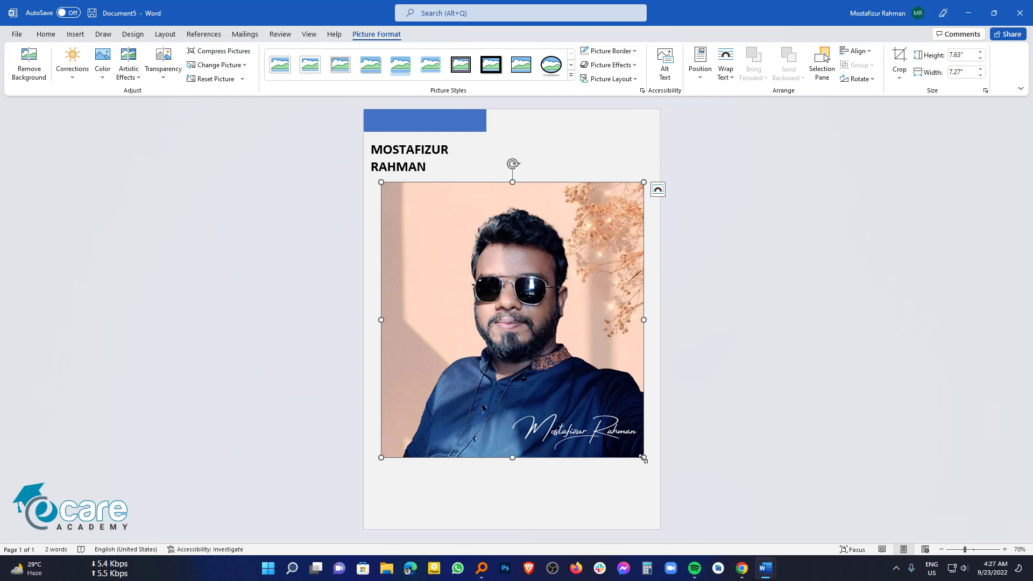
Step: Shrink the photo to about 3.2 by 3.1 inches, float it under the name, and apply Beveled Oval, Black
{"action": "left_click_drag", "start_coordinate": [644, 457], "coordinate": [491, 293]}
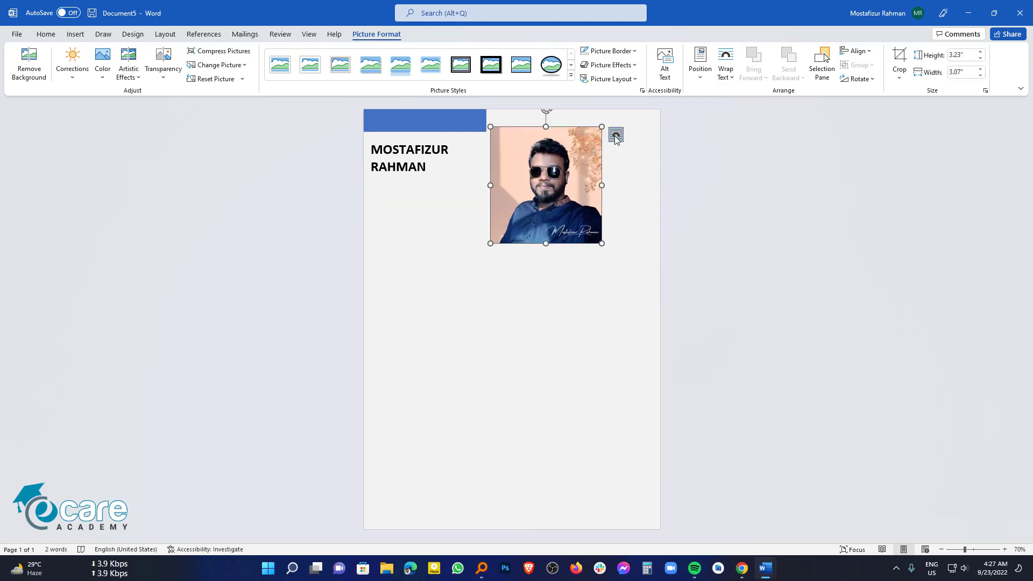
{"action": "left_click", "coordinate": [616, 137]}
{"action": "left_click", "coordinate": [697, 235]}
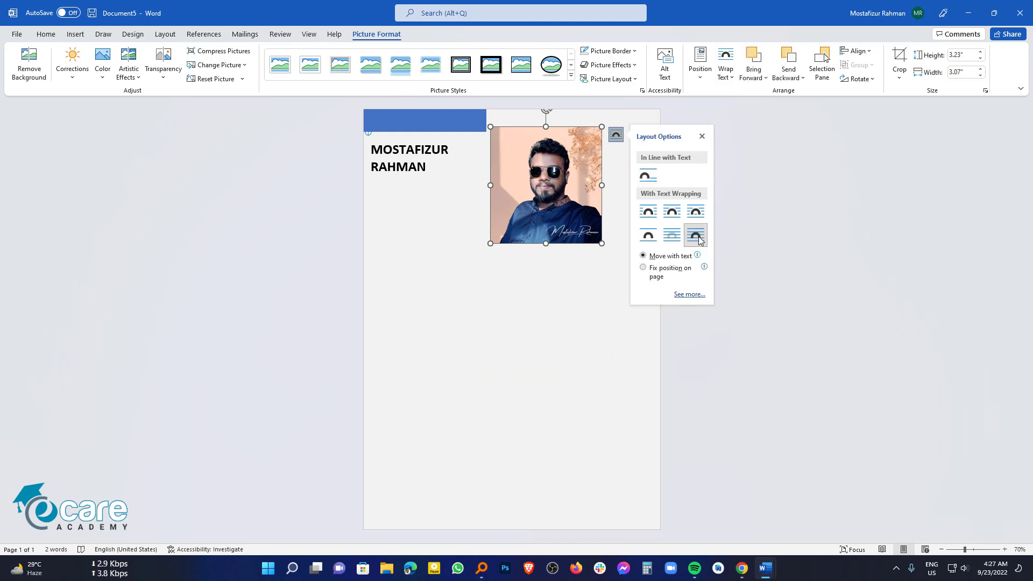
{"action": "left_click_drag", "start_coordinate": [540, 193], "coordinate": [432, 250]}
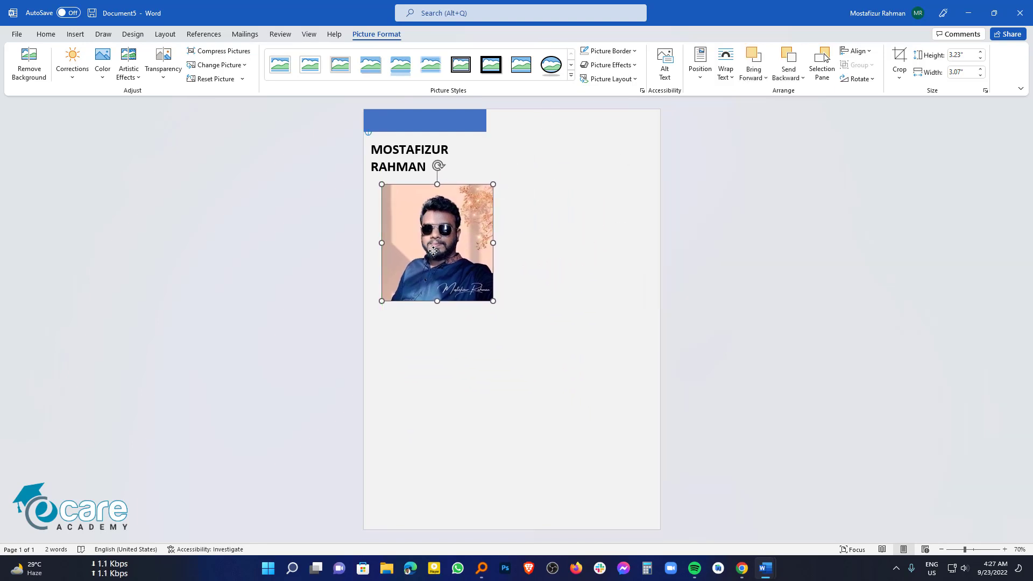
{"action": "left_click", "coordinate": [554, 72]}
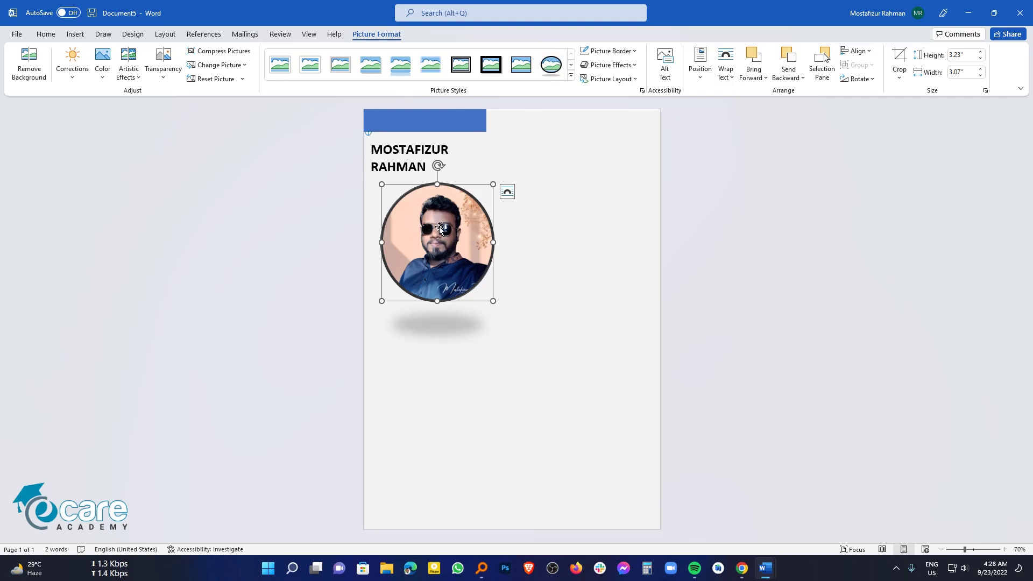
{"action": "left_click_drag", "start_coordinate": [435, 240], "coordinate": [428, 227]}
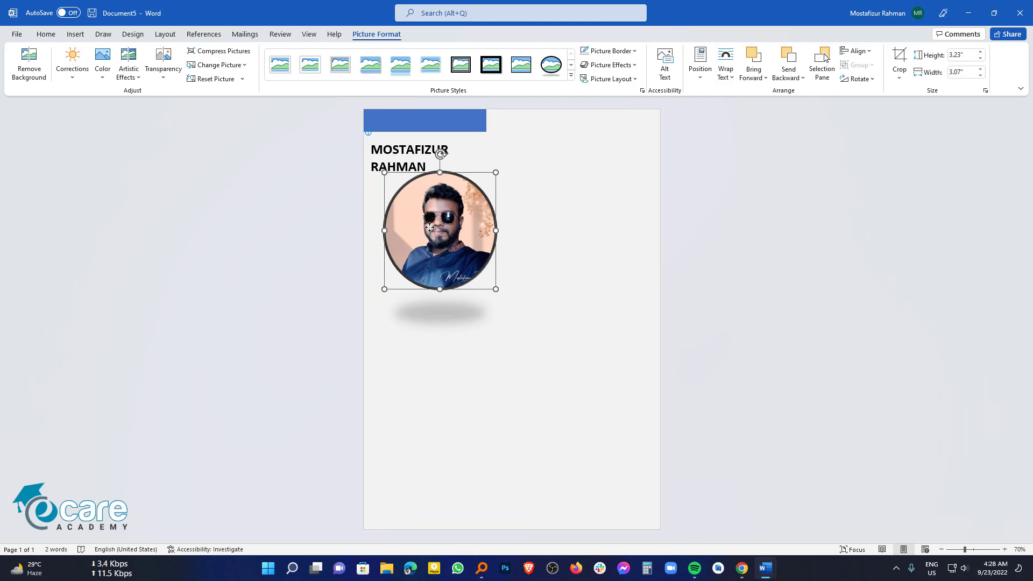
Step: Nudge the name box slightly right and reselect the round photo
{"action": "left_click", "coordinate": [461, 350]}
{"action": "left_click", "coordinate": [415, 116]}
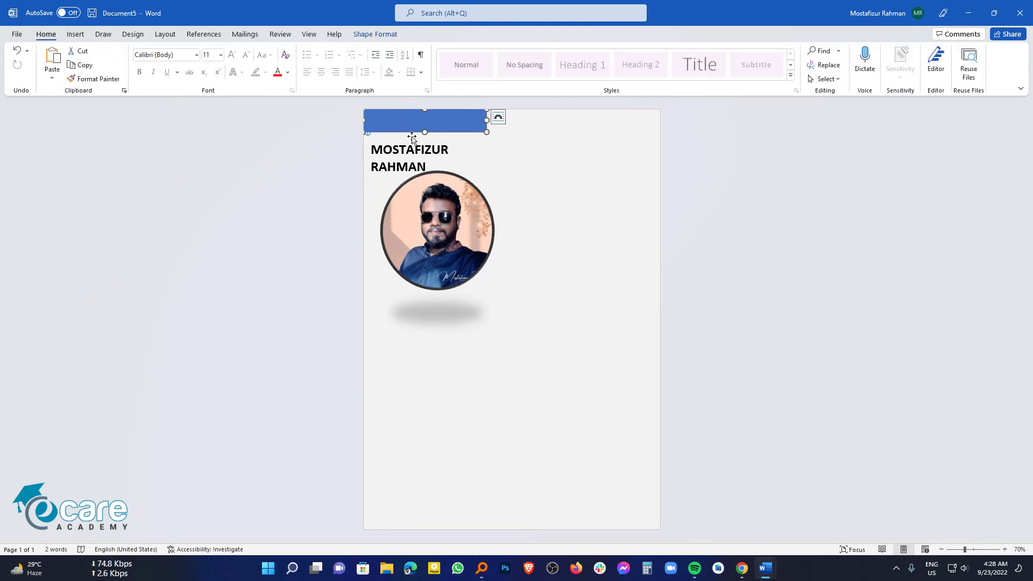
{"action": "left_click", "coordinate": [403, 139]}
{"action": "left_click_drag", "start_coordinate": [404, 139], "coordinate": [412, 135]}
{"action": "left_click", "coordinate": [433, 232]}
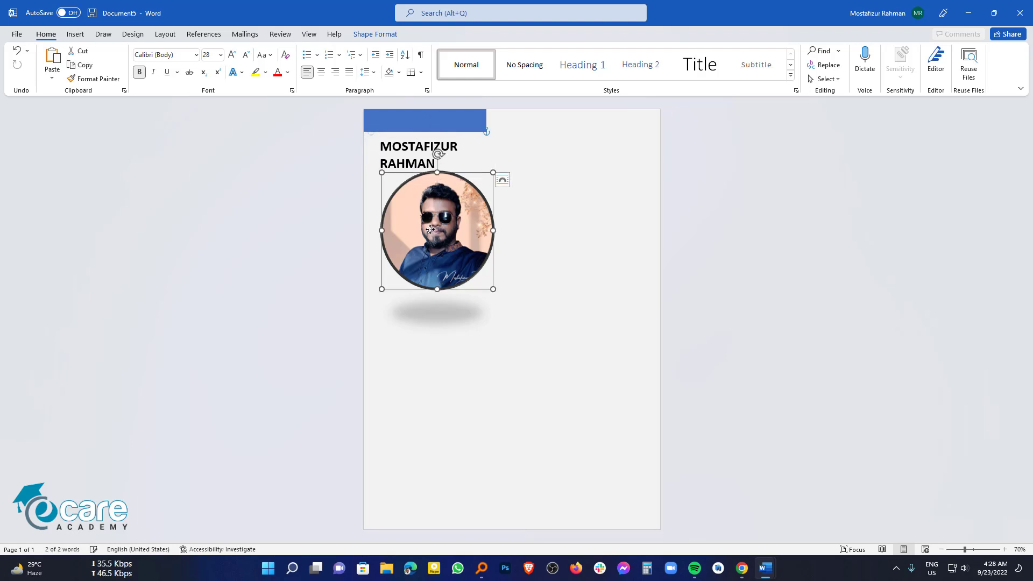
{"action": "left_click_drag", "start_coordinate": [482, 345], "coordinate": [487, 376]}
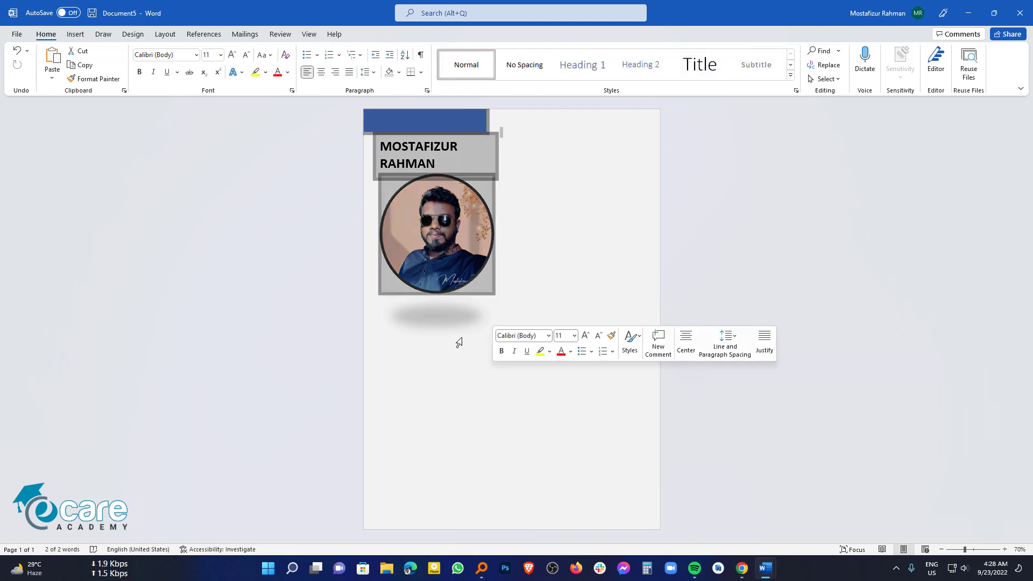
{"action": "left_click", "coordinate": [467, 259]}
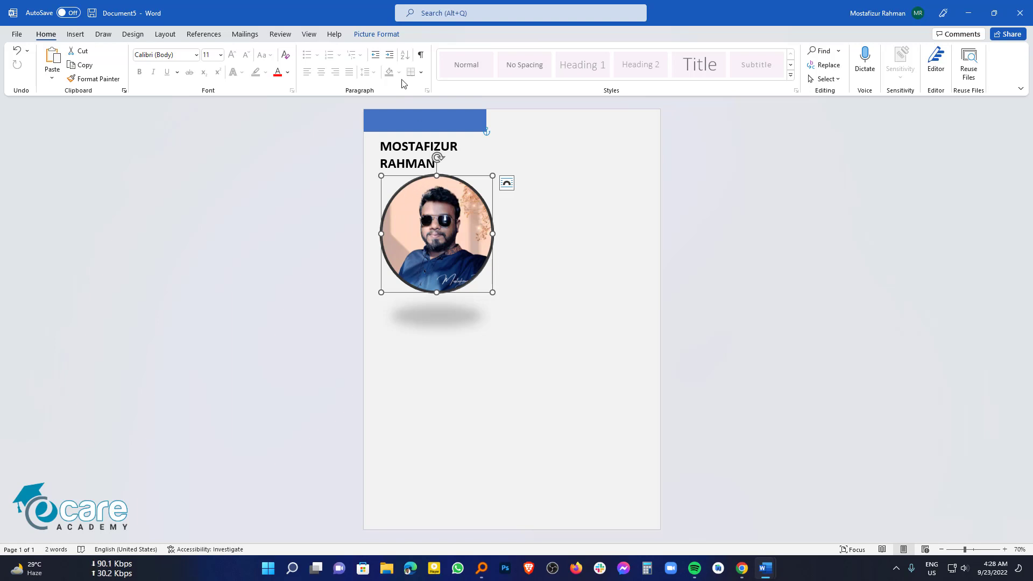
Step: Give the photo a 2¼ pt Dark Blue picture border
{"action": "left_click", "coordinate": [377, 34]}
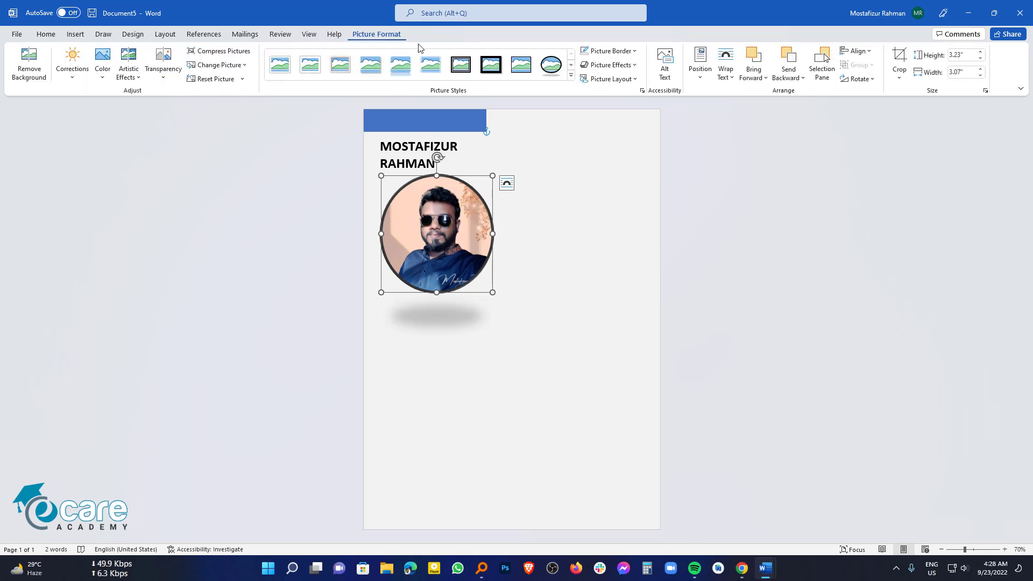
{"action": "left_click", "coordinate": [635, 51]}
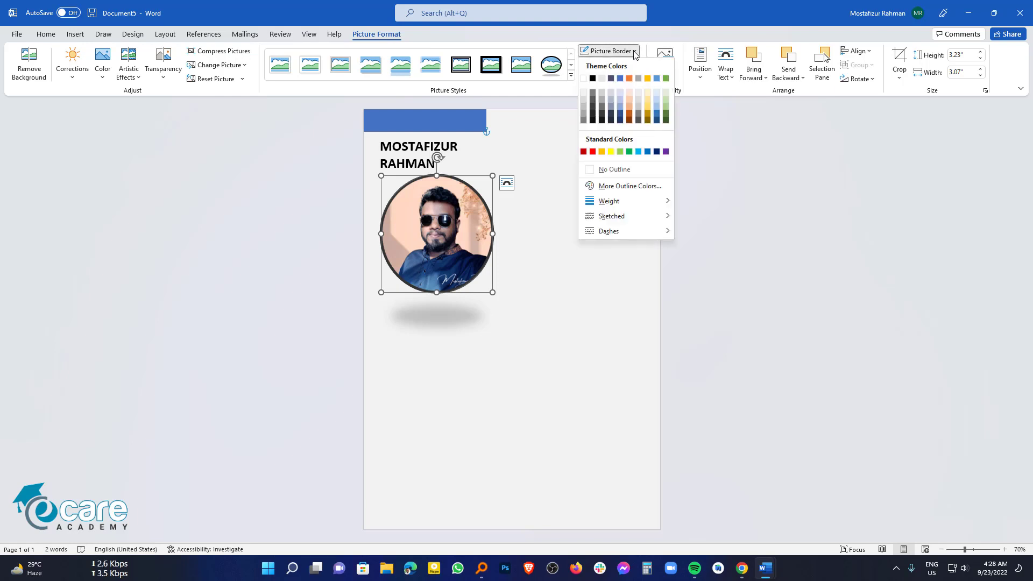
{"action": "mouse_move", "coordinate": [658, 202]}
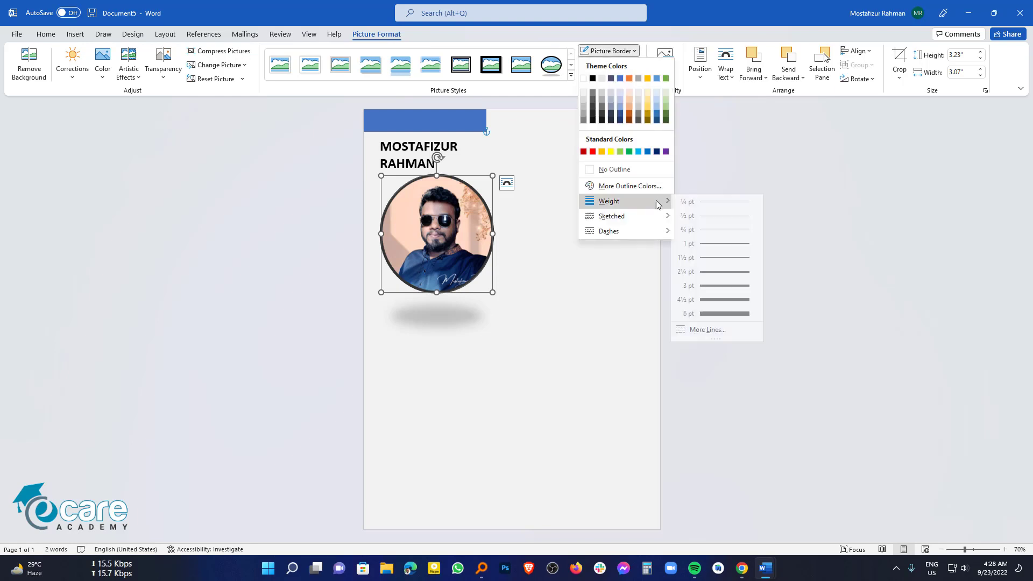
{"action": "left_click", "coordinate": [717, 275]}
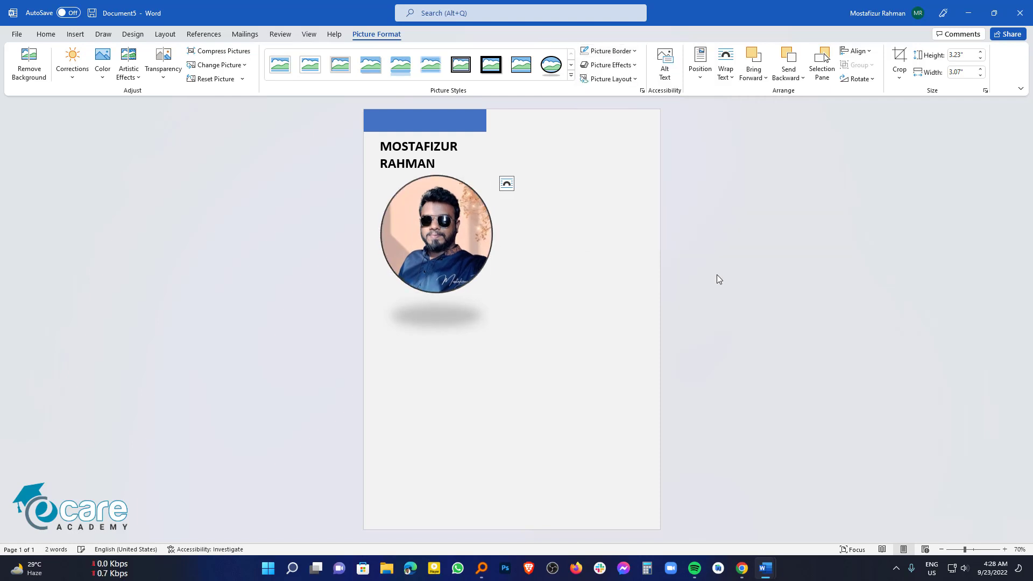
{"action": "left_click", "coordinate": [607, 54]}
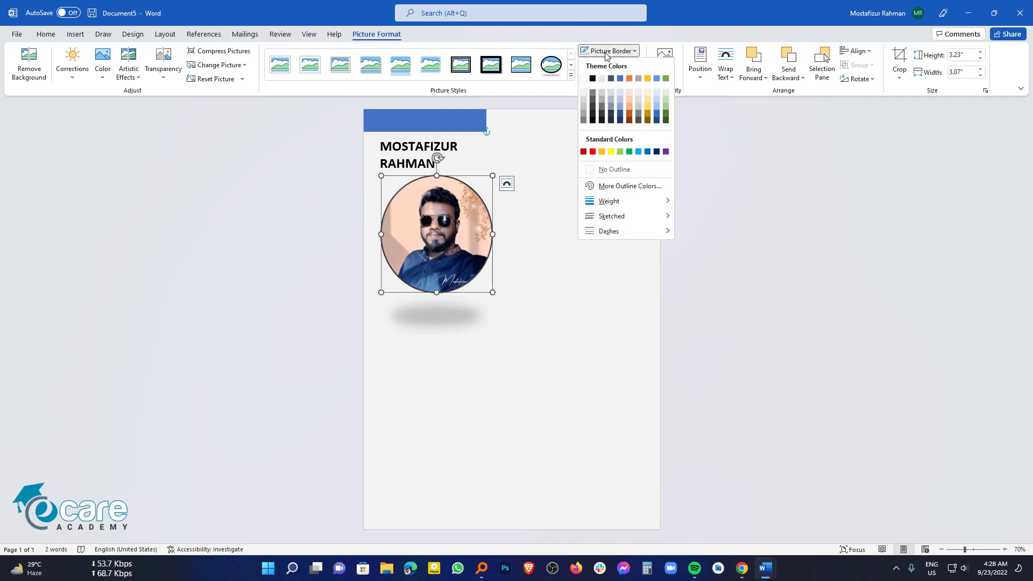
{"action": "left_click", "coordinate": [656, 153]}
Step: Shrink the circular photo slightly by dragging its corner handle inward
{"action": "left_click", "coordinate": [545, 275]}
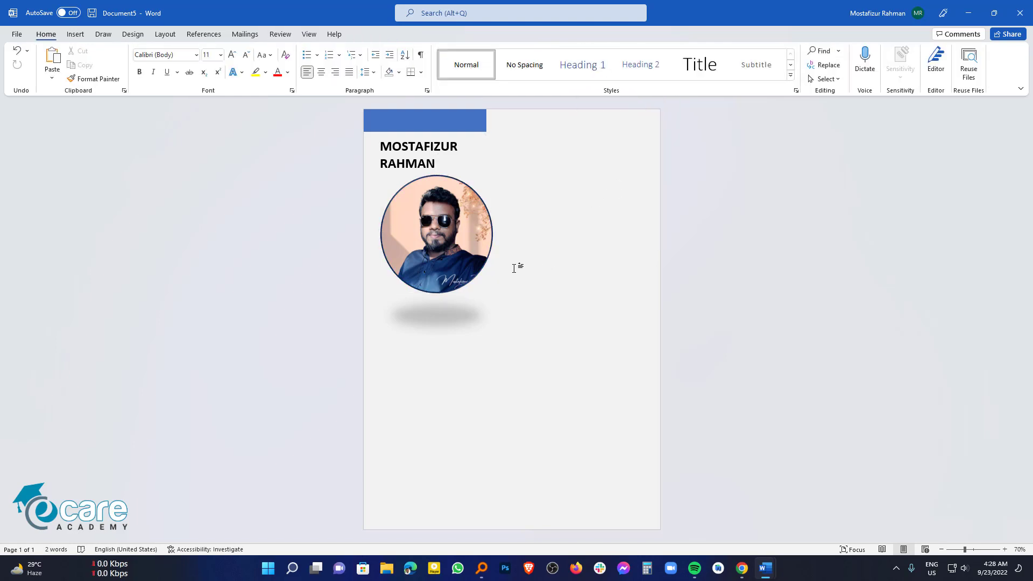
{"action": "left_click", "coordinate": [491, 290]}
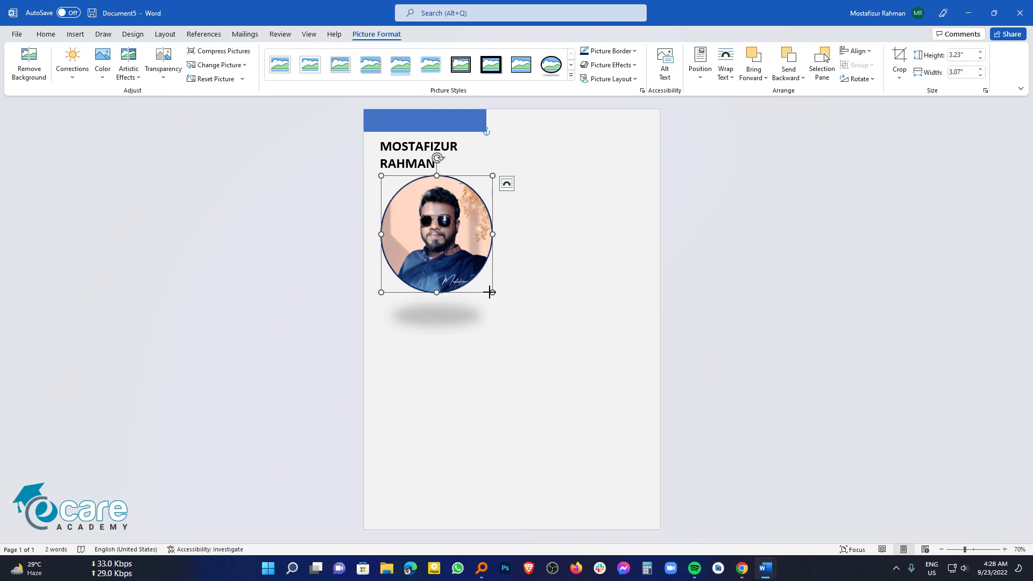
{"action": "mouse_move", "coordinate": [490, 290]}
{"action": "left_mouse_down"}
{"action": "mouse_move", "coordinate": [469, 270]}
{"action": "mouse_move", "coordinate": [482, 281]}
{"action": "left_mouse_up"}
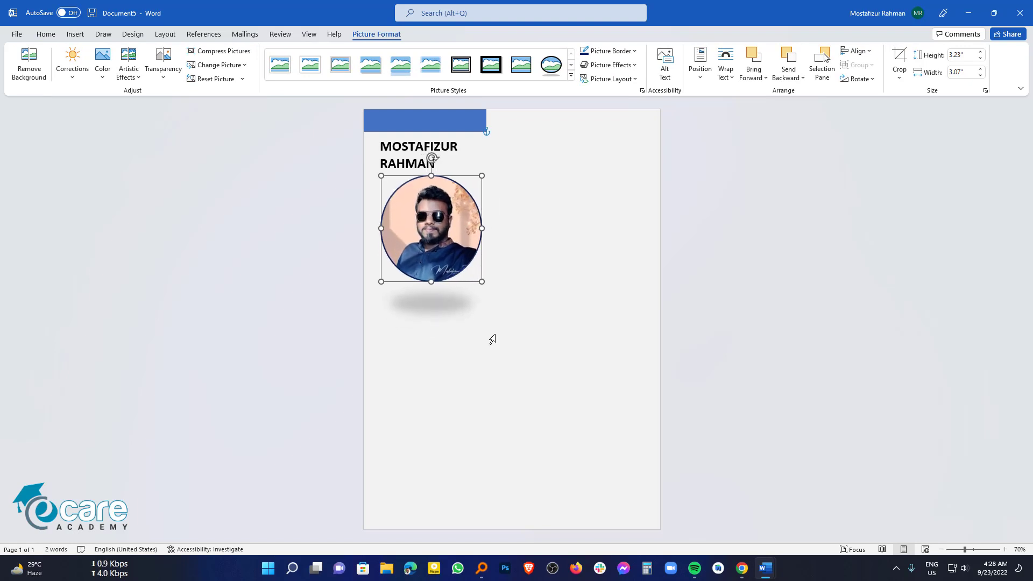
{"action": "left_click", "coordinate": [507, 385]}
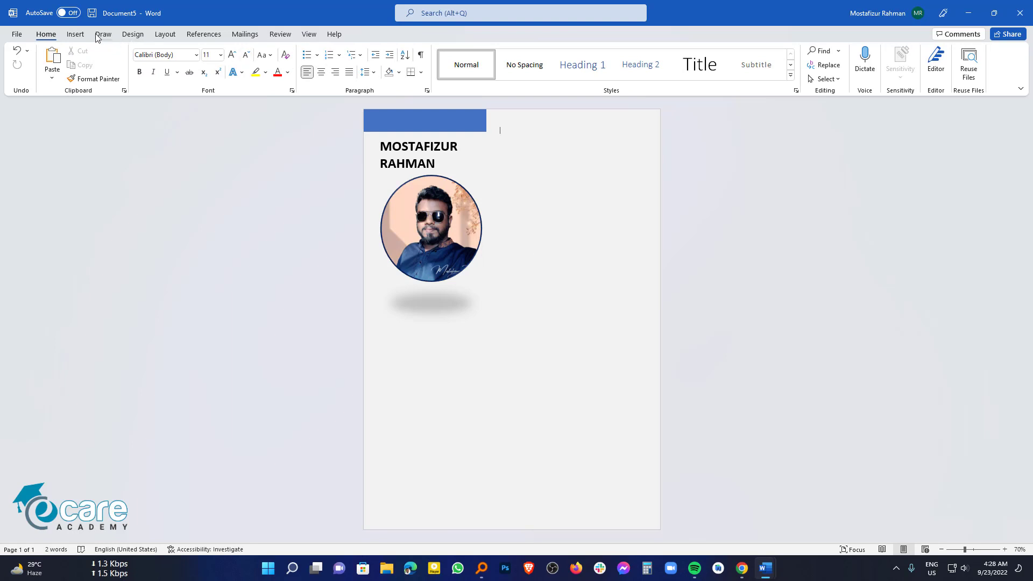
Step: Insert a Simple Text Box below the photo, stretch it toward the page bottom, and clear its placeholder
{"action": "left_click", "coordinate": [75, 34]}
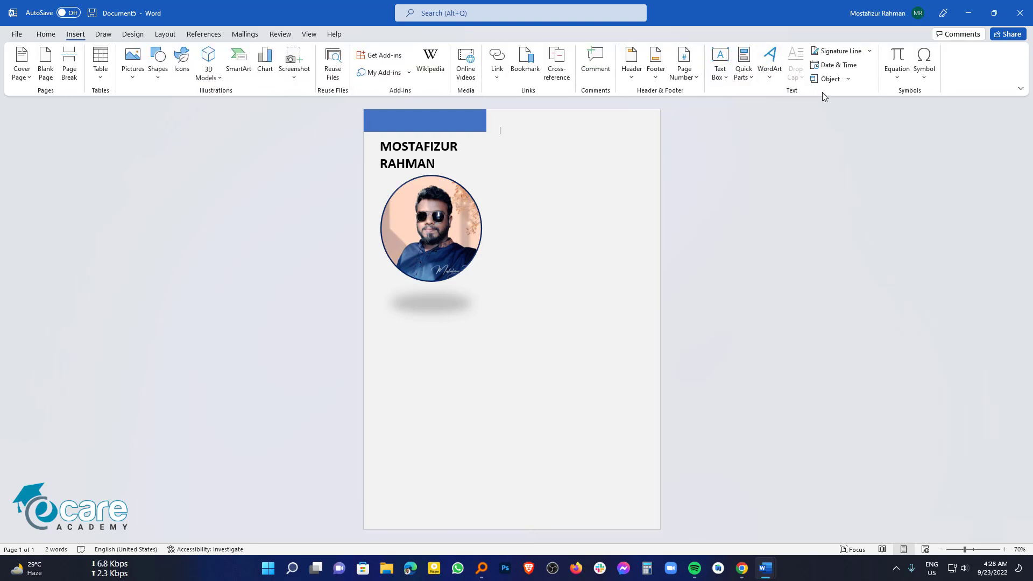
{"action": "left_click", "coordinate": [720, 70]}
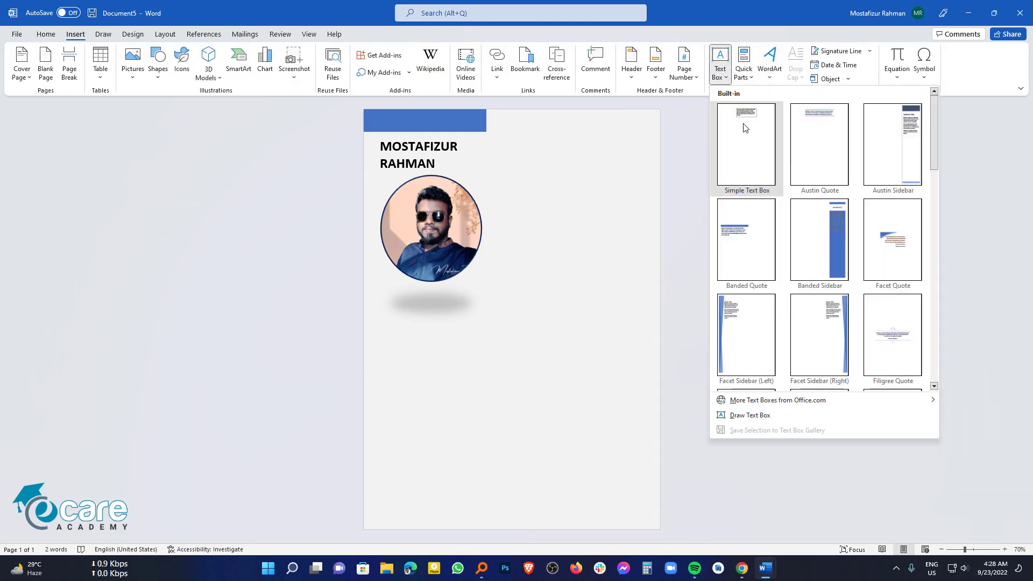
{"action": "left_click", "coordinate": [746, 125]}
{"action": "left_click_drag", "start_coordinate": [522, 134], "coordinate": [446, 321]}
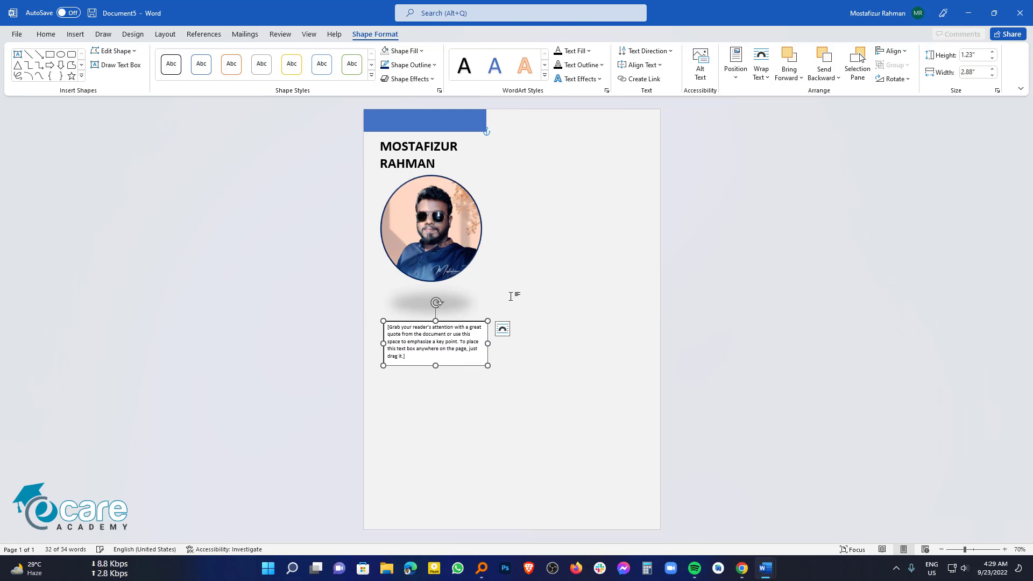
{"action": "left_click_drag", "start_coordinate": [435, 366], "coordinate": [431, 516]}
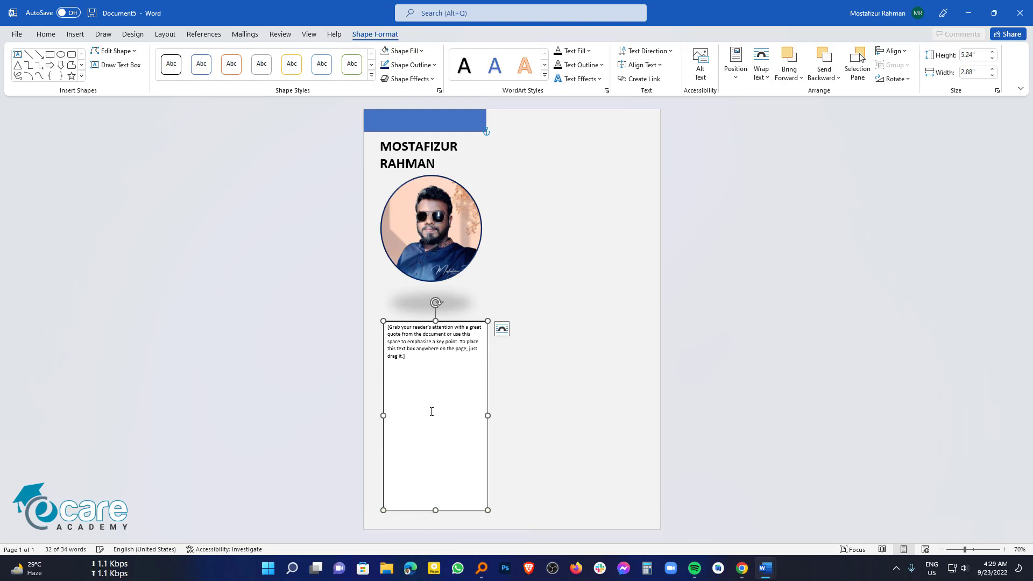
{"action": "left_click", "coordinate": [431, 411]}
{"action": "key", "text": "Delete"}
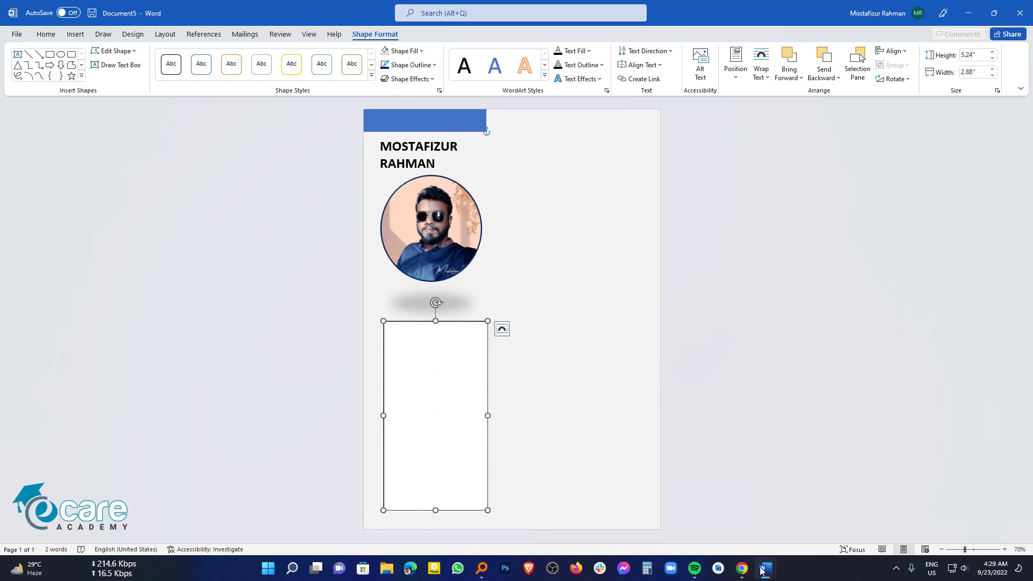
Step: Copy the Contact and Languages text from cv_with_photo_02.docx and paste it into the new box
{"action": "mouse_move", "coordinate": [762, 572]}
{"action": "left_click", "coordinate": [709, 447]}
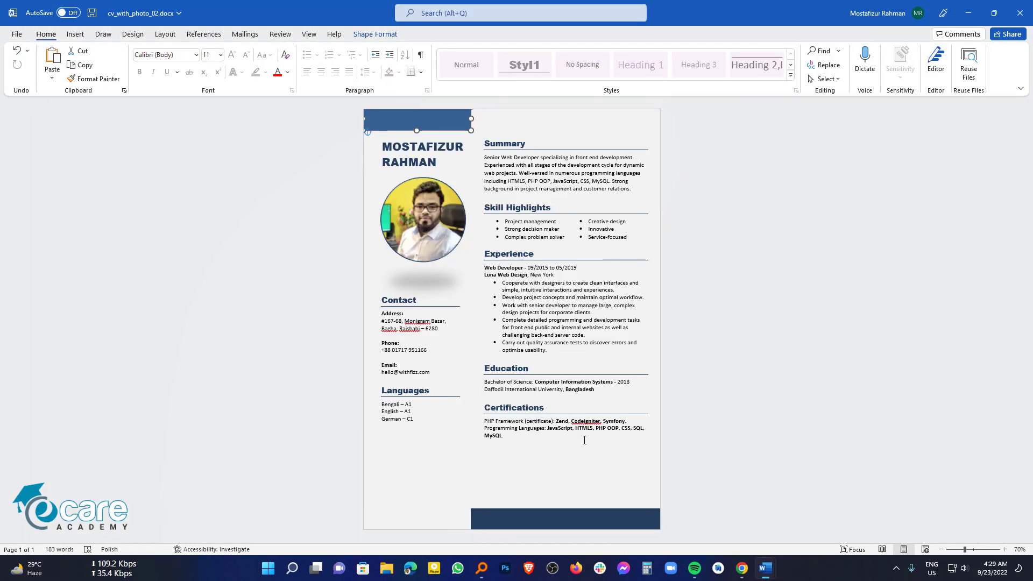
{"action": "left_click", "coordinate": [447, 421]}
{"action": "key", "text": "ctrl+a"}
{"action": "key", "text": "ctrl+c"}
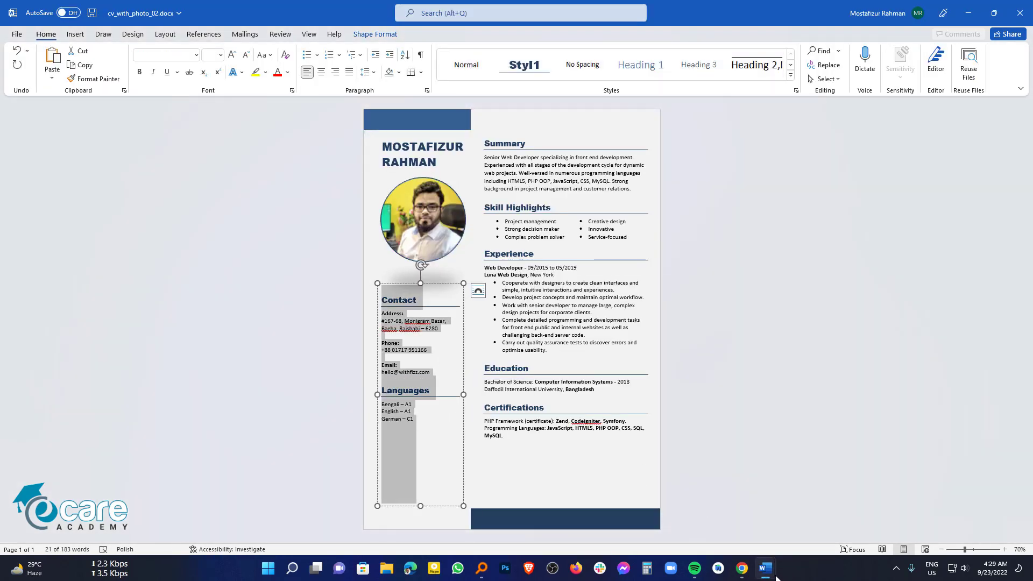
{"action": "mouse_move", "coordinate": [766, 571]}
{"action": "left_click", "coordinate": [828, 509]}
{"action": "key", "text": "ctrl+v"}
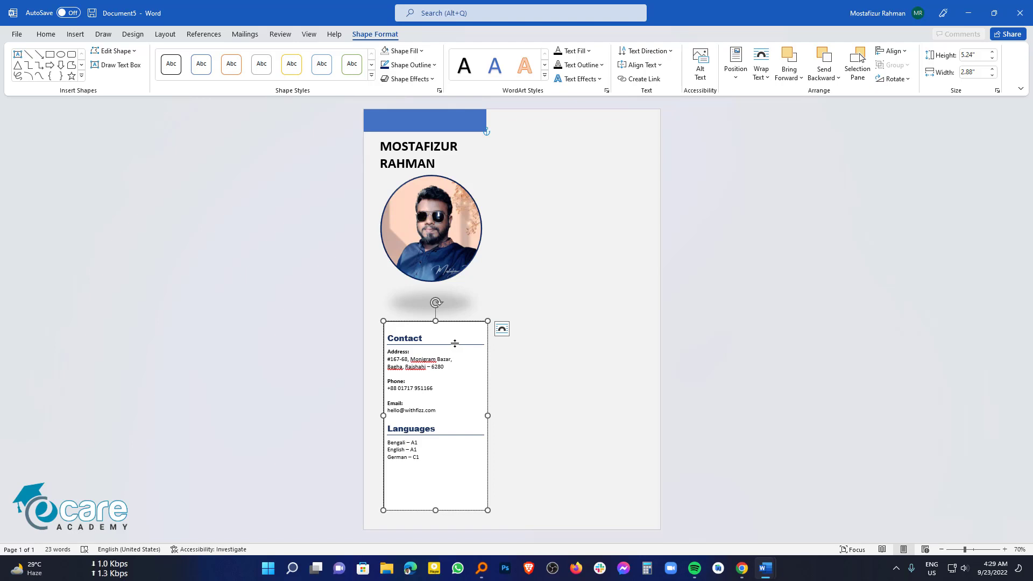
Step: Type AFSAFJASHF below German – C1 and format it 18 pt, bold, dark blue
{"action": "left_click", "coordinate": [450, 344]}
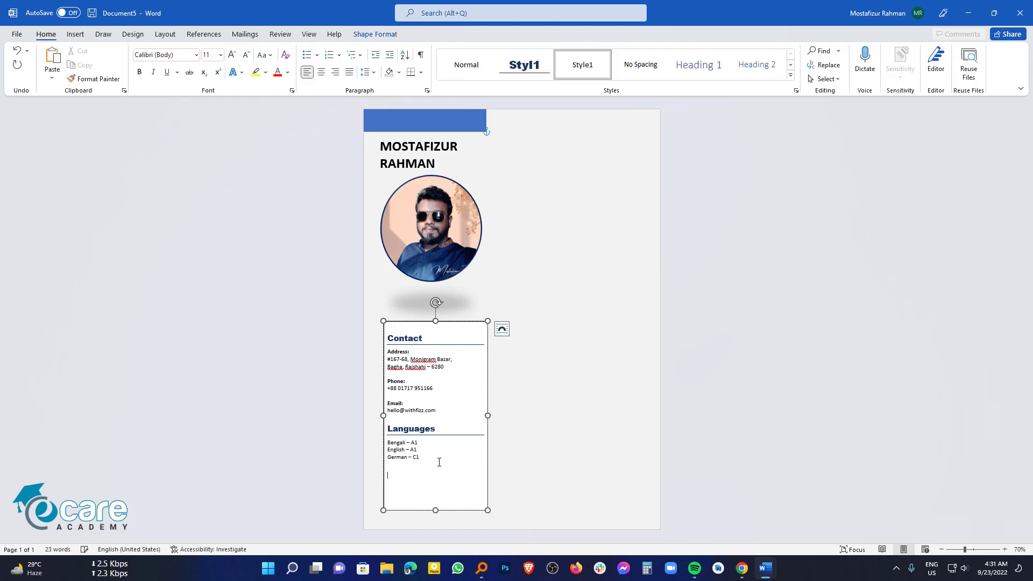
{"action": "type", "text": "AFSAFJASHF"}
{"action": "left_click_drag", "start_coordinate": [408, 476], "coordinate": [417, 506]}
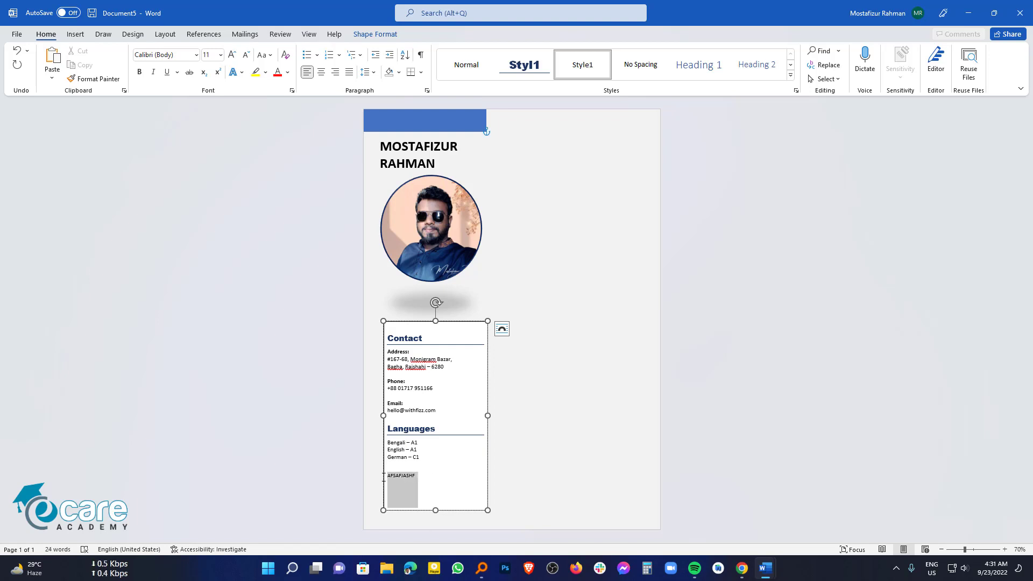
{"action": "left_click", "coordinate": [233, 56]}
{"action": "left_click", "coordinate": [233, 55]}
{"action": "left_click", "coordinate": [233, 55]}
{"action": "left_click", "coordinate": [233, 55]}
{"action": "left_click", "coordinate": [140, 71]}
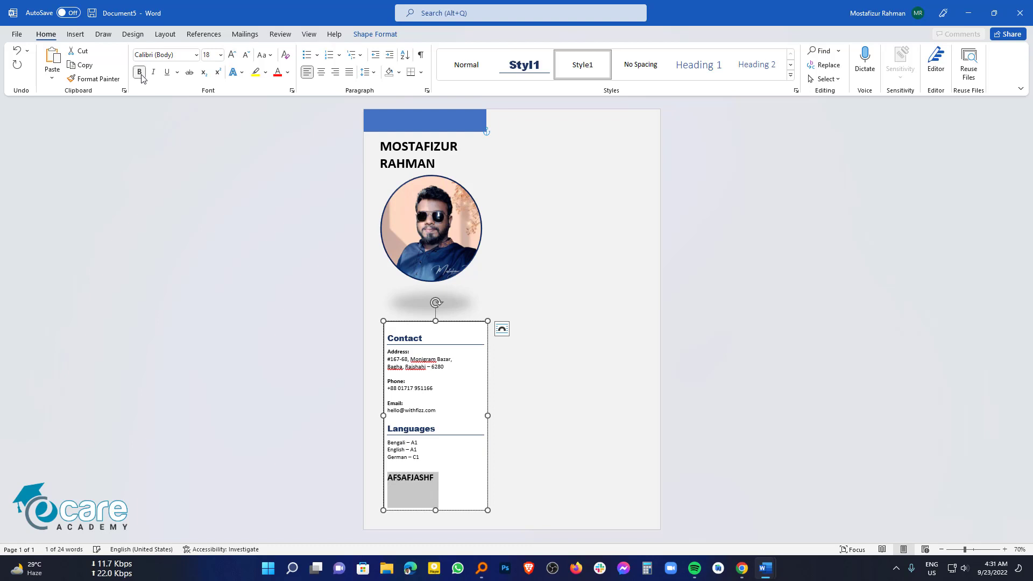
{"action": "left_click", "coordinate": [288, 72]}
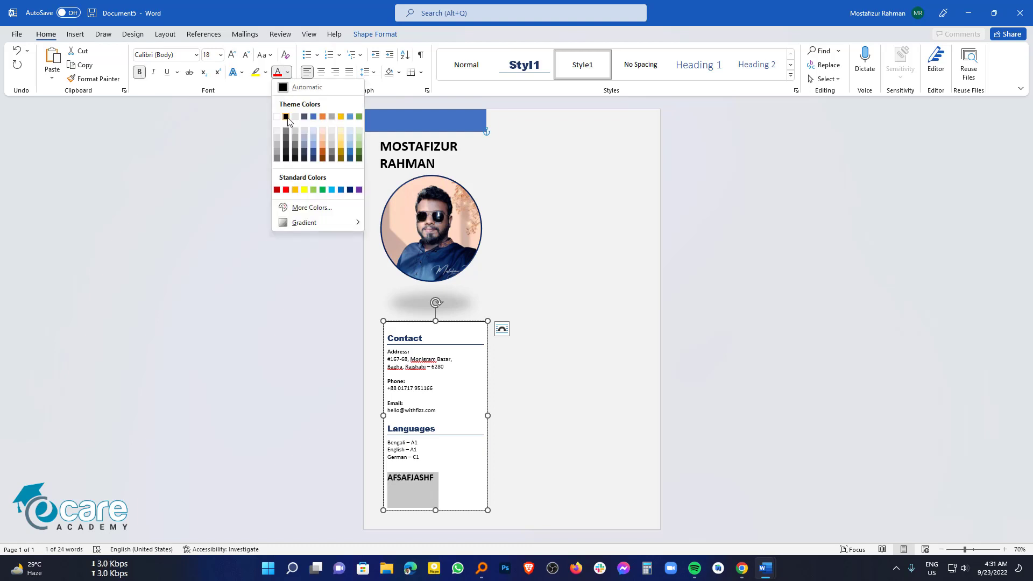
{"action": "left_click", "coordinate": [313, 159]}
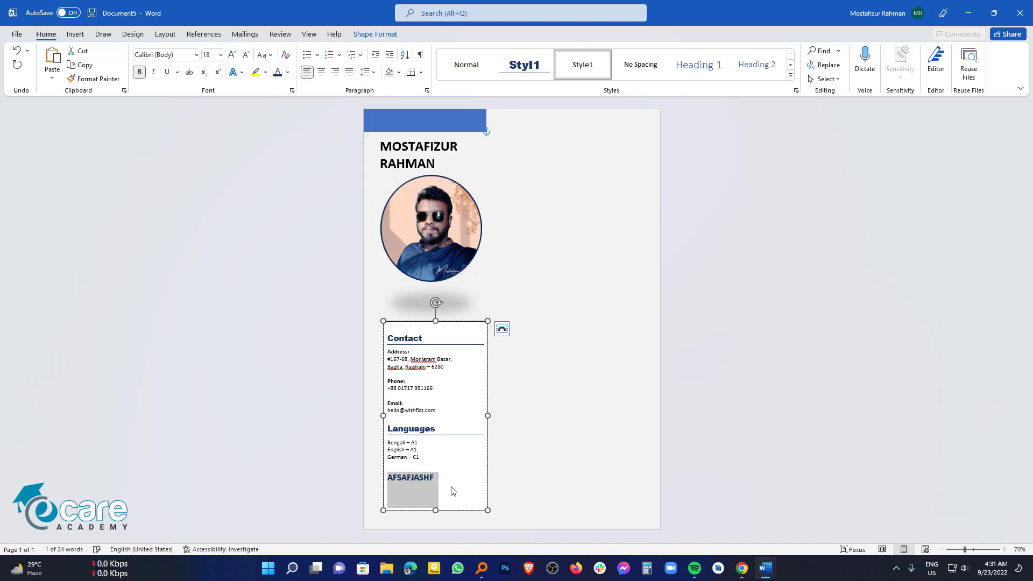
{"action": "left_click", "coordinate": [450, 491]}
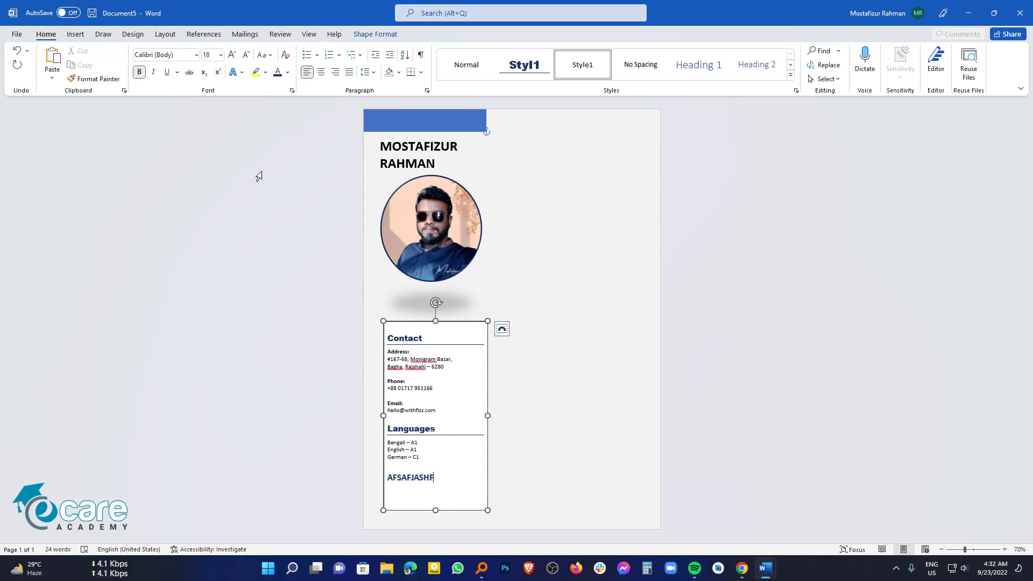
{"action": "left_click", "coordinate": [76, 34]}
Step: Draw a level 2.72" horizontal line under the AFSAFJASHF heading
{"action": "left_click", "coordinate": [166, 74]}
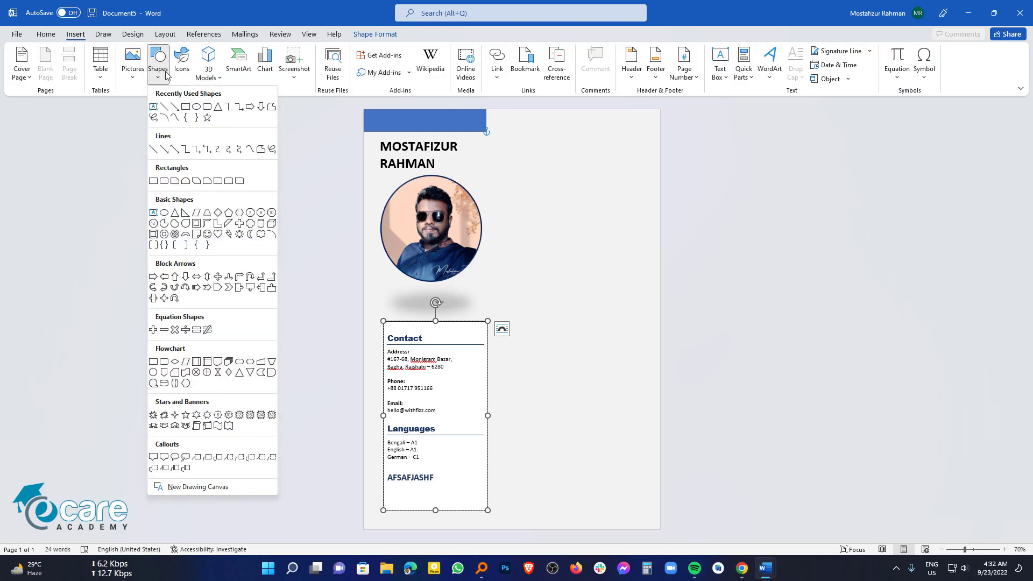
{"action": "left_click", "coordinate": [164, 117]}
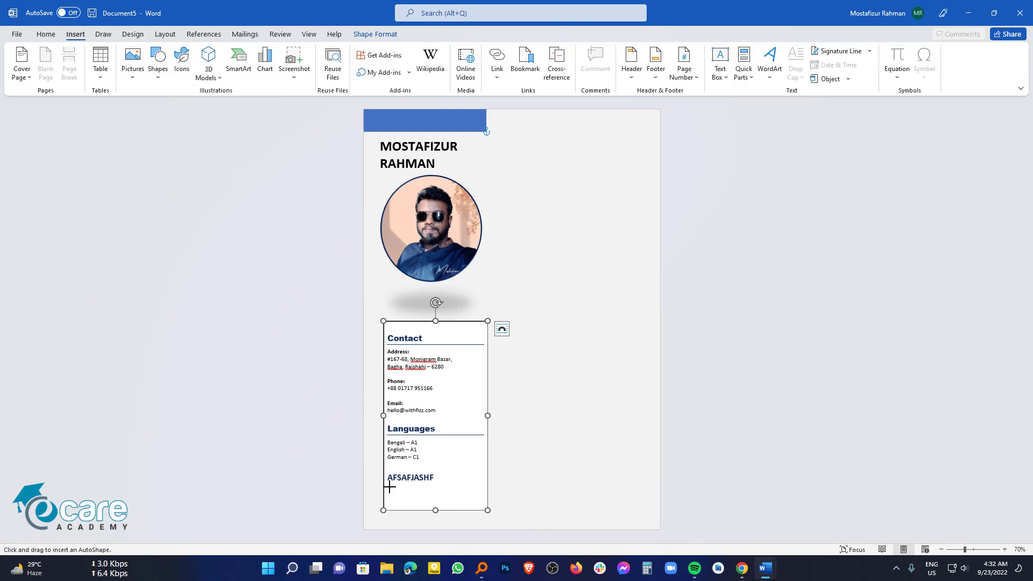
{"action": "left_click_drag", "start_coordinate": [386, 484], "coordinate": [475, 480]}
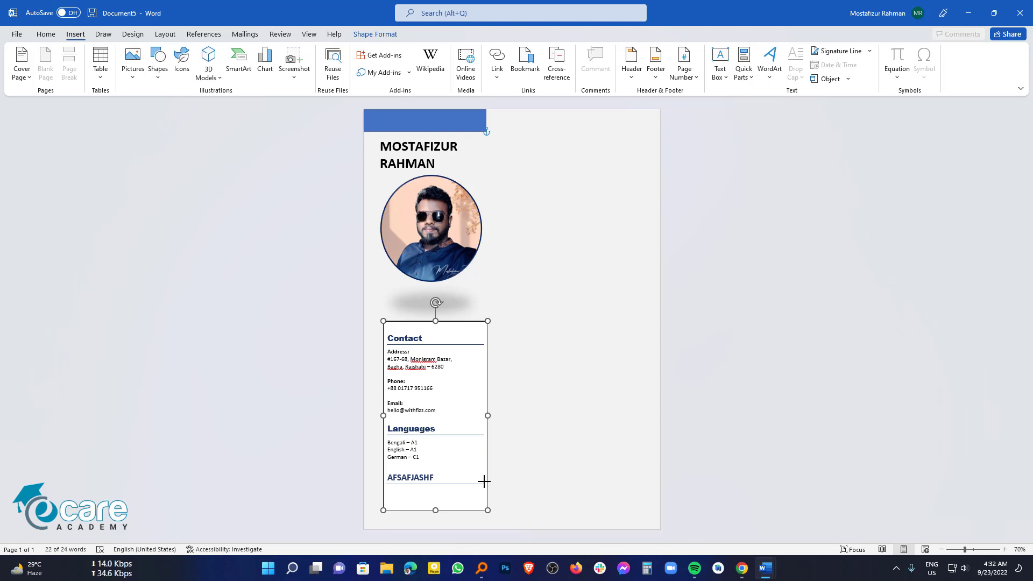
{"action": "left_click_drag", "start_coordinate": [484, 481], "coordinate": [484, 478]}
{"action": "left_click_drag", "start_coordinate": [484, 478], "coordinate": [485, 479]}
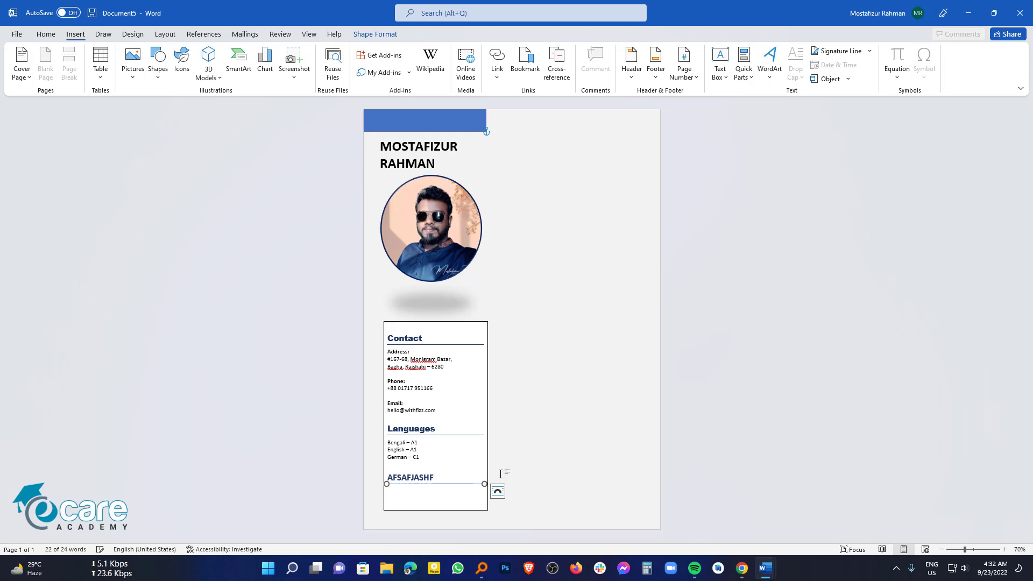
Step: Give the Contact text box no fill and no outline
{"action": "left_click", "coordinate": [565, 470]}
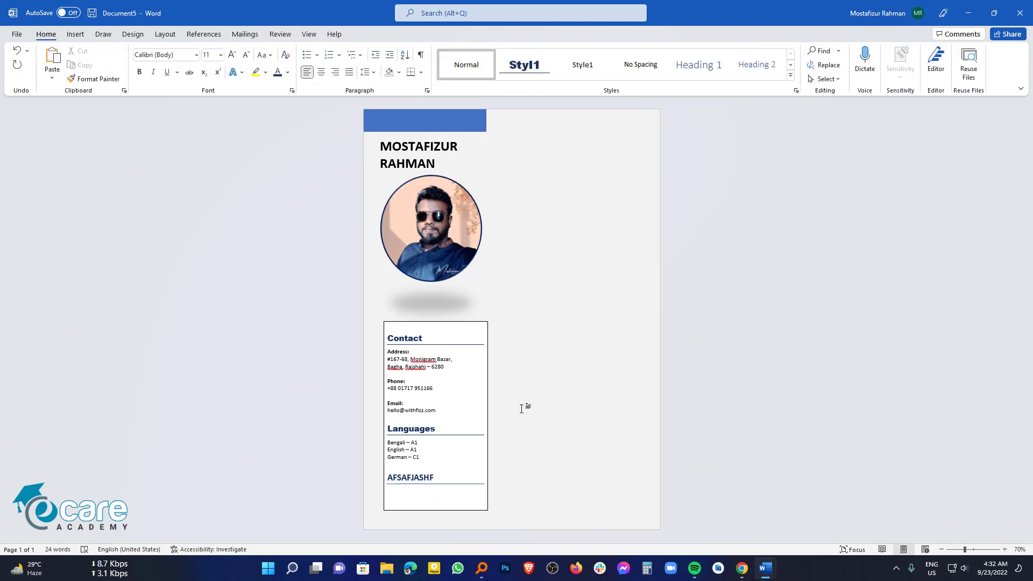
{"action": "left_click", "coordinate": [467, 326]}
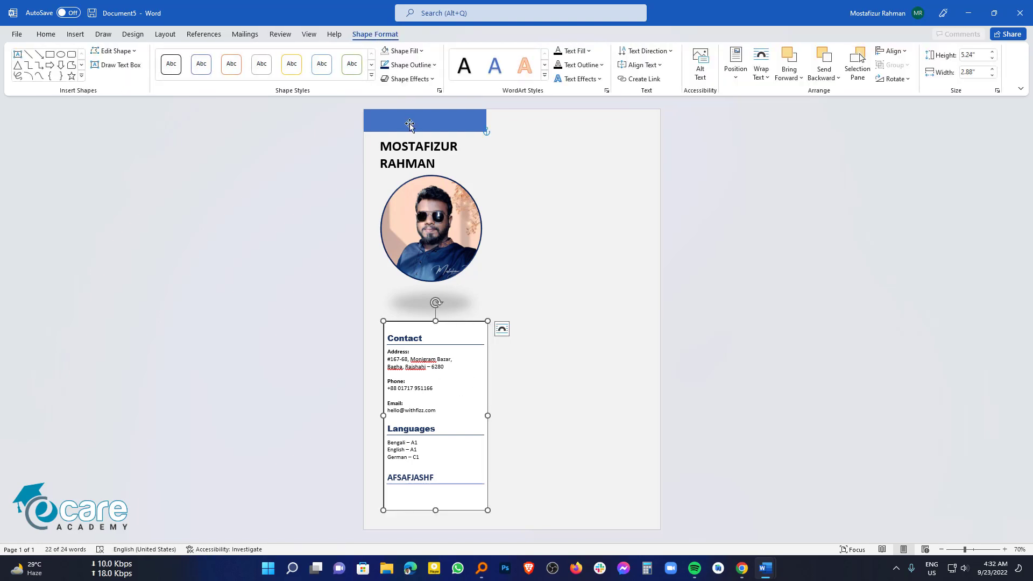
{"action": "left_click", "coordinate": [400, 51]}
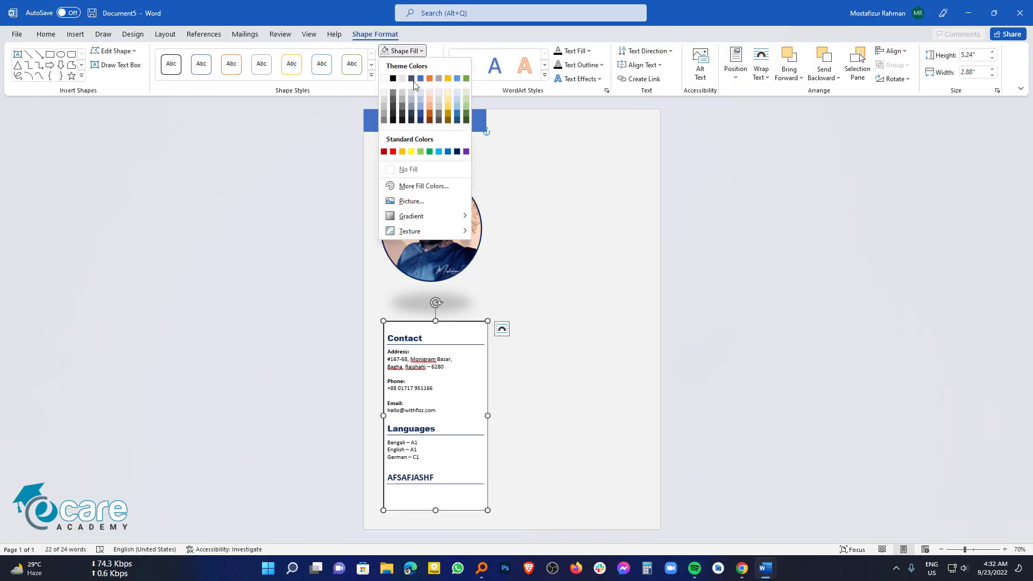
{"action": "left_click", "coordinate": [409, 169]}
{"action": "left_click", "coordinate": [419, 69]}
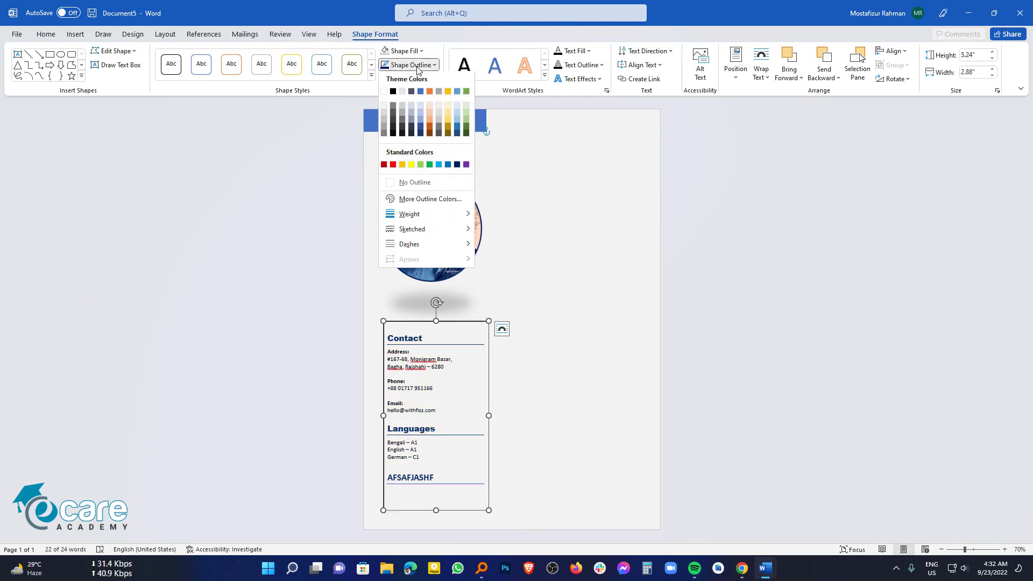
{"action": "left_click", "coordinate": [415, 182]}
{"action": "left_click", "coordinate": [541, 394]}
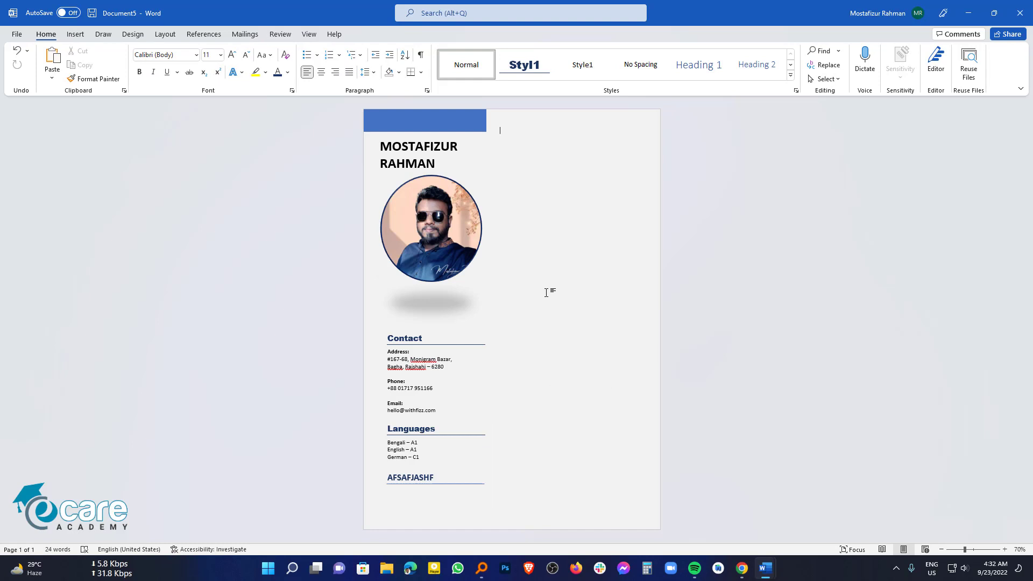
Step: Nudge the Contact text box up slightly, closer beneath the photo
{"action": "left_click", "coordinate": [476, 328]}
{"action": "left_click_drag", "start_coordinate": [477, 323], "coordinate": [477, 316]}
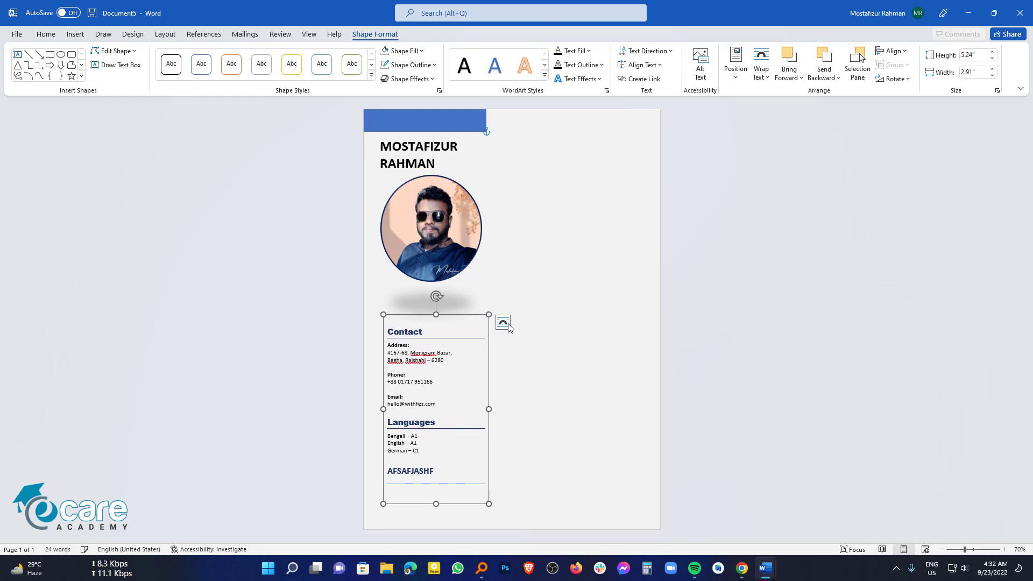
{"action": "left_click", "coordinate": [550, 356]}
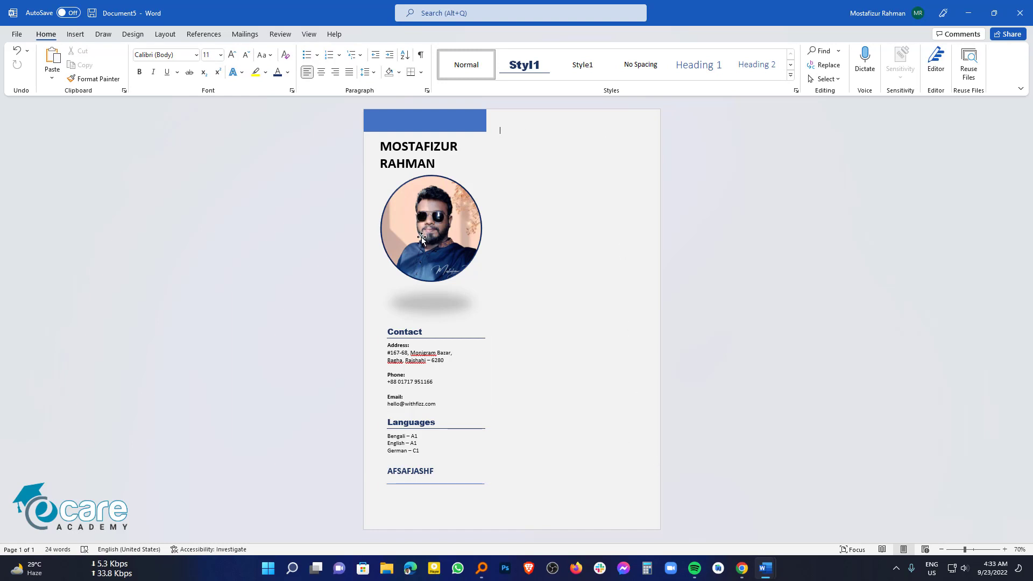
Step: Draw a 0.6" by 4.39" blue rectangle bar along the bottom right with no outline
{"action": "left_click", "coordinate": [75, 35]}
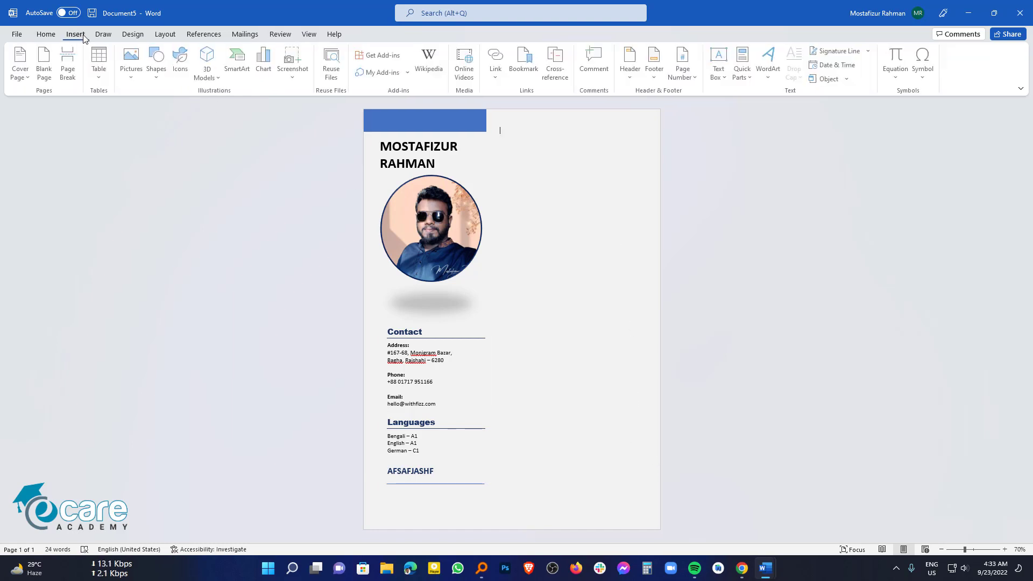
{"action": "left_click", "coordinate": [156, 64]}
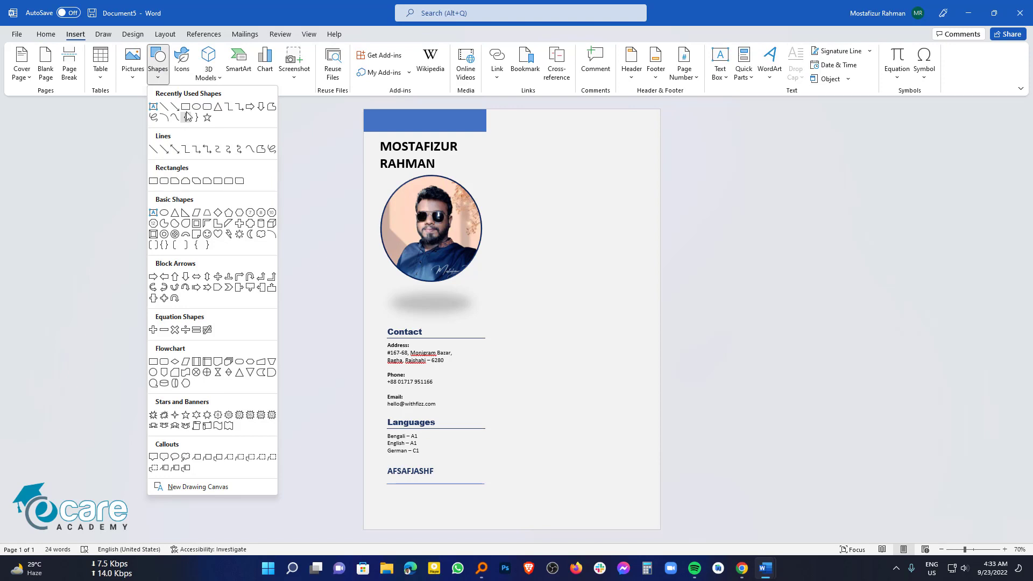
{"action": "left_click", "coordinate": [187, 116]}
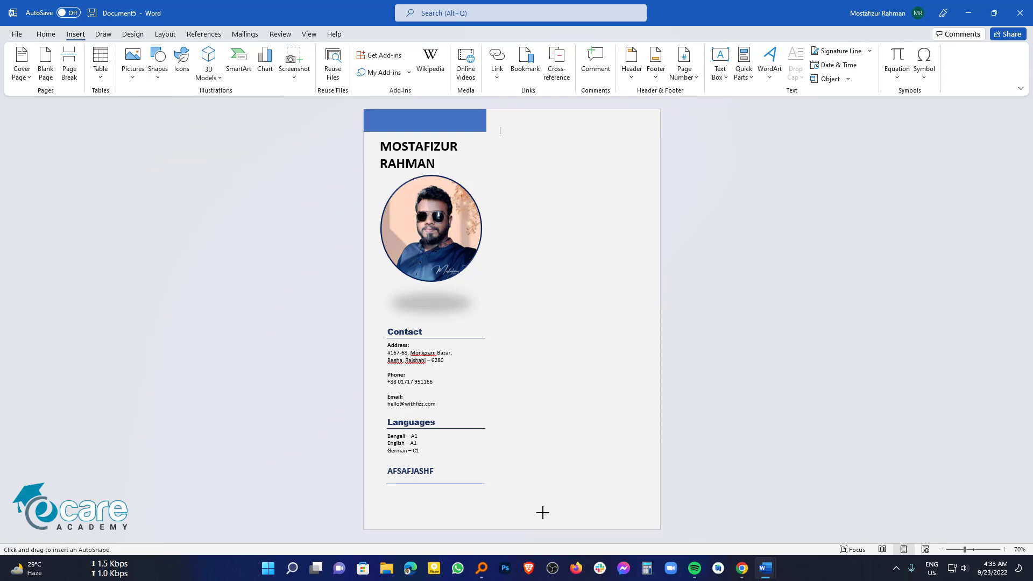
{"action": "mouse_move", "coordinate": [512, 503]}
{"action": "left_mouse_down"}
{"action": "mouse_move", "coordinate": [521, 518]}
{"action": "mouse_move", "coordinate": [661, 530]}
{"action": "left_mouse_up"}
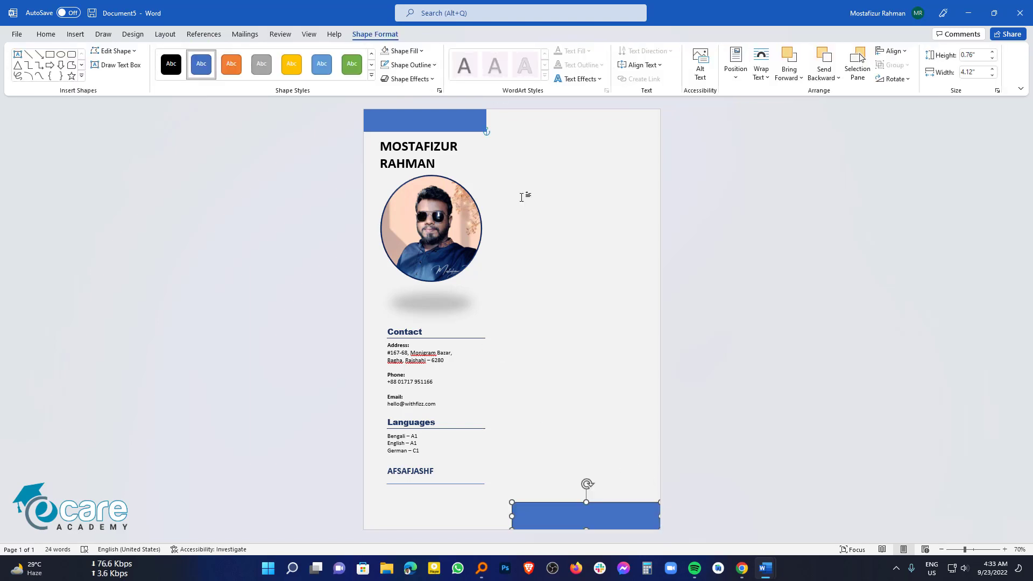
{"action": "left_click_drag", "start_coordinate": [588, 503], "coordinate": [587, 510]}
{"action": "left_click_drag", "start_coordinate": [513, 519], "coordinate": [501, 521]}
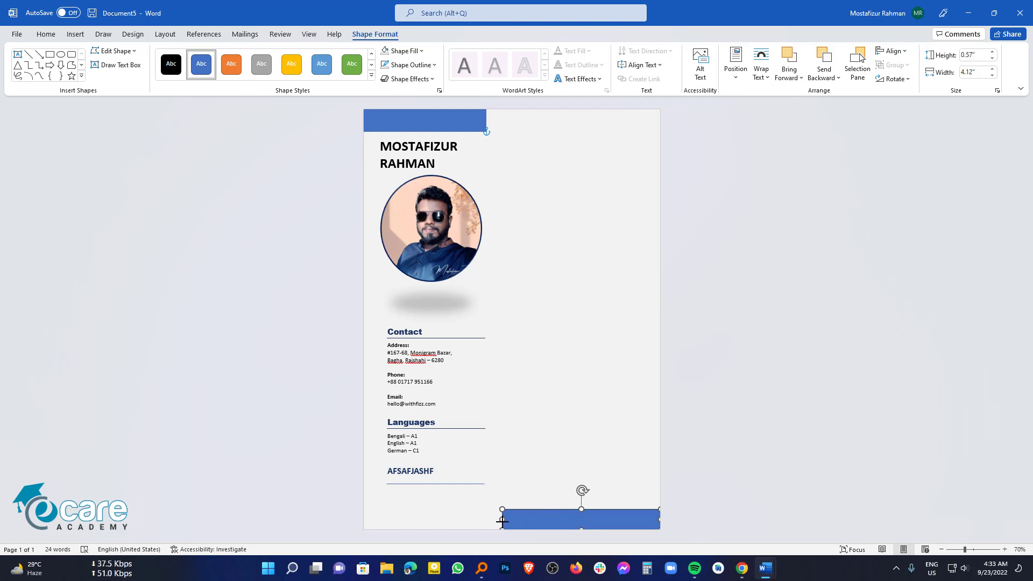
{"action": "left_click_drag", "start_coordinate": [581, 508], "coordinate": [581, 508]}
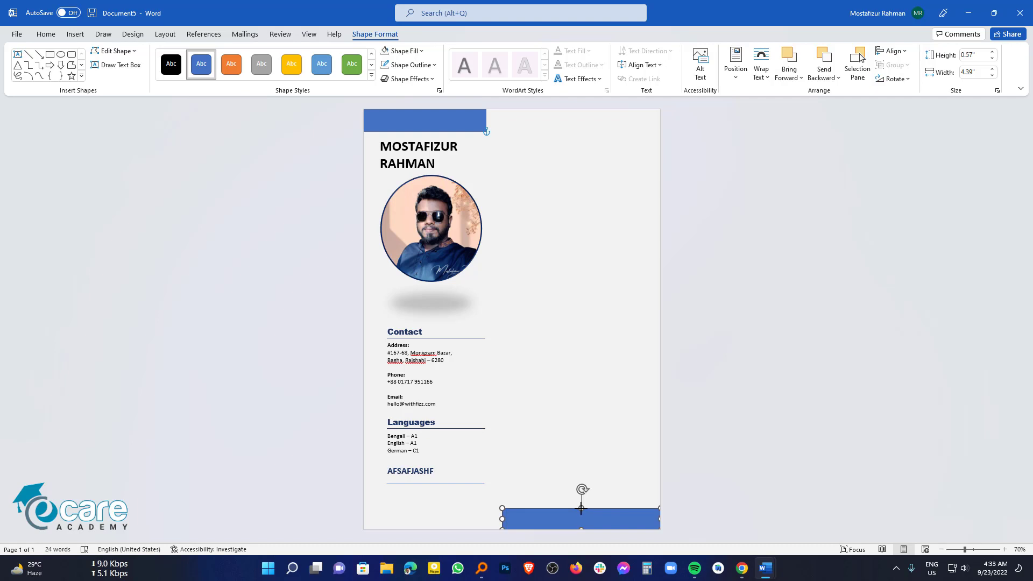
{"action": "left_click", "coordinate": [411, 65]}
{"action": "left_click", "coordinate": [426, 184]}
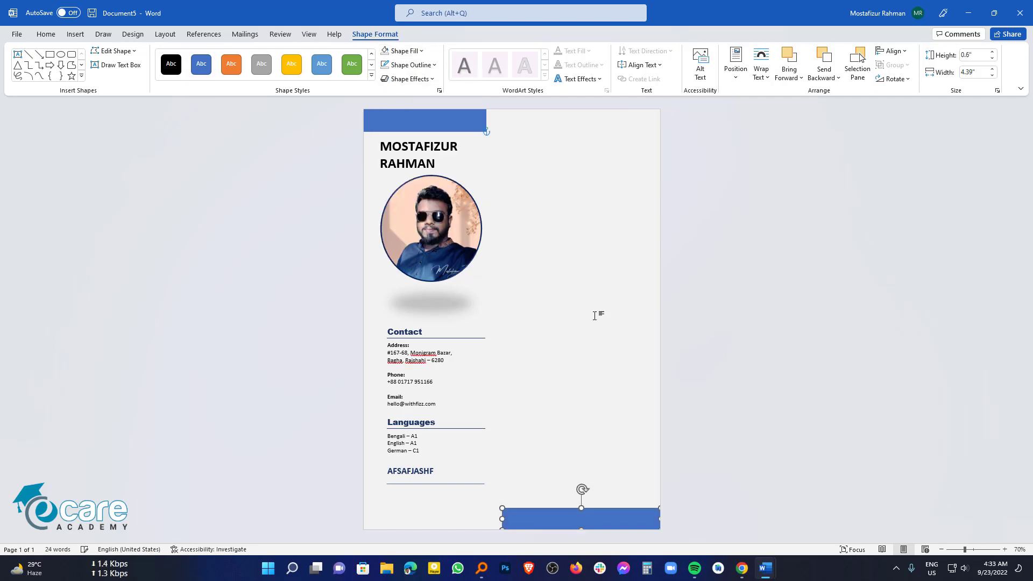
{"action": "left_click", "coordinate": [598, 315]}
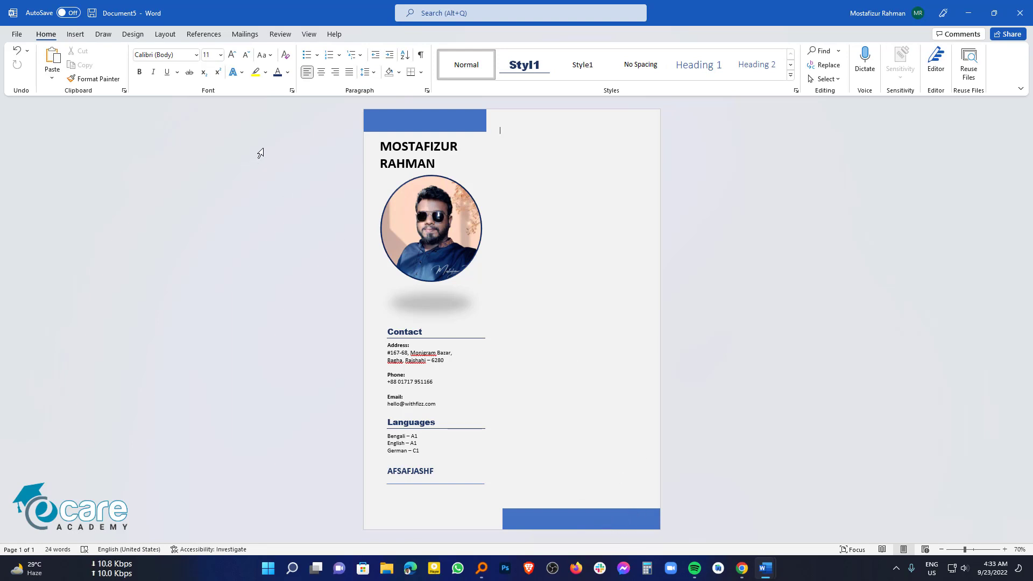
Step: Insert a Simple Text Box stretched down the right column and delete its placeholder text
{"action": "left_click", "coordinate": [80, 35]}
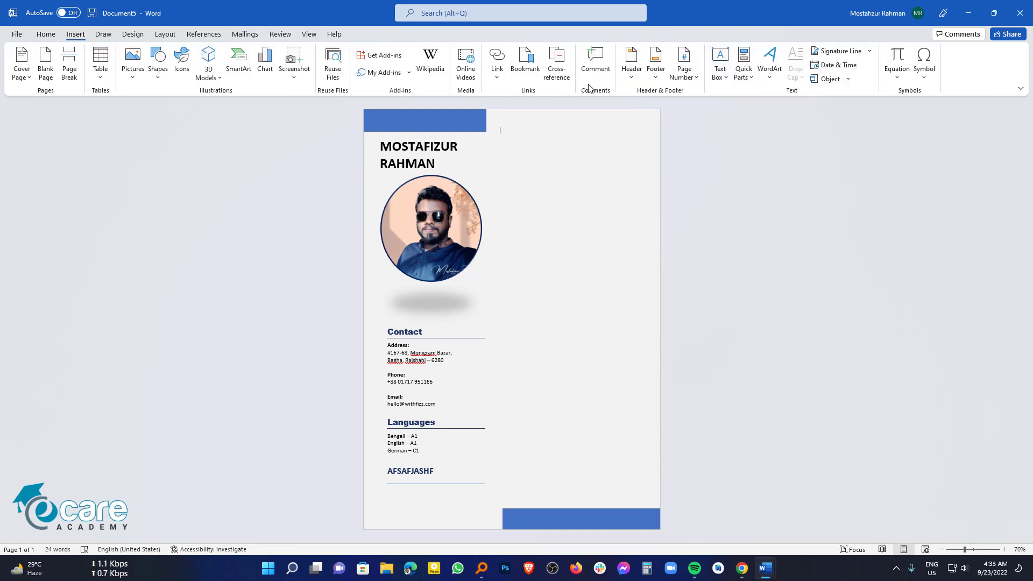
{"action": "left_click", "coordinate": [720, 69]}
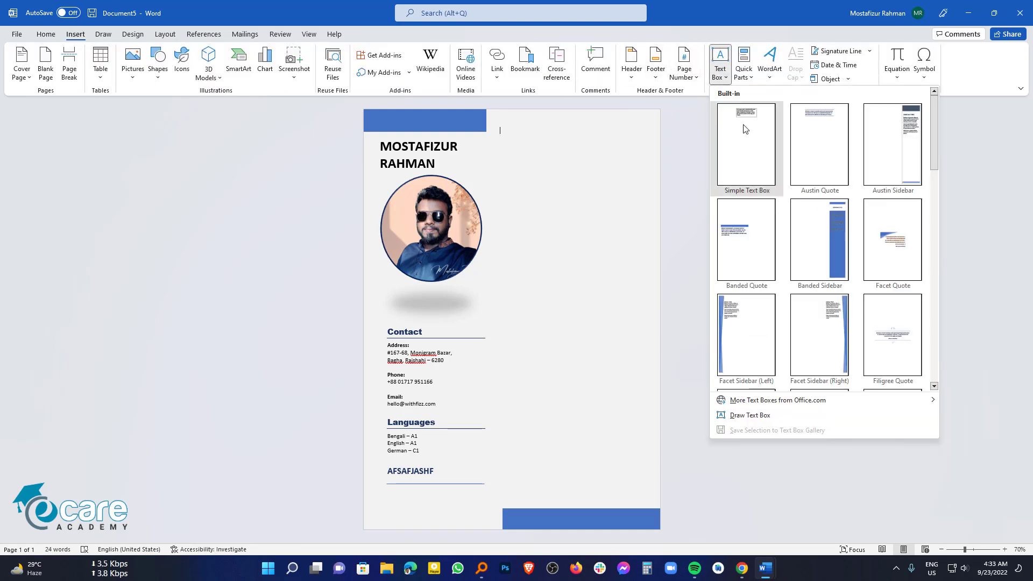
{"action": "left_click", "coordinate": [747, 144]}
{"action": "left_click_drag", "start_coordinate": [557, 133], "coordinate": [649, 164]}
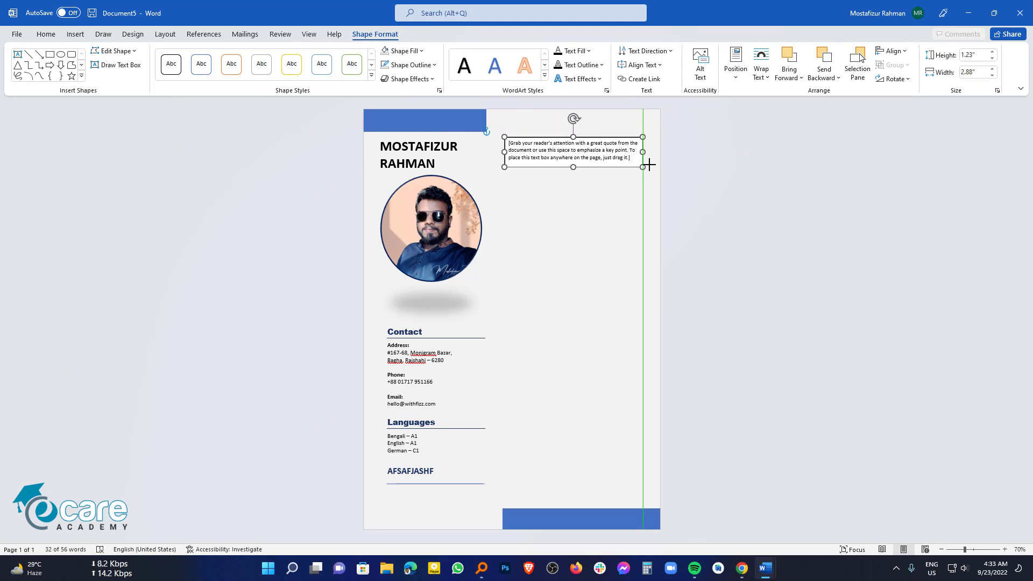
{"action": "left_click_drag", "start_coordinate": [573, 167], "coordinate": [597, 503]}
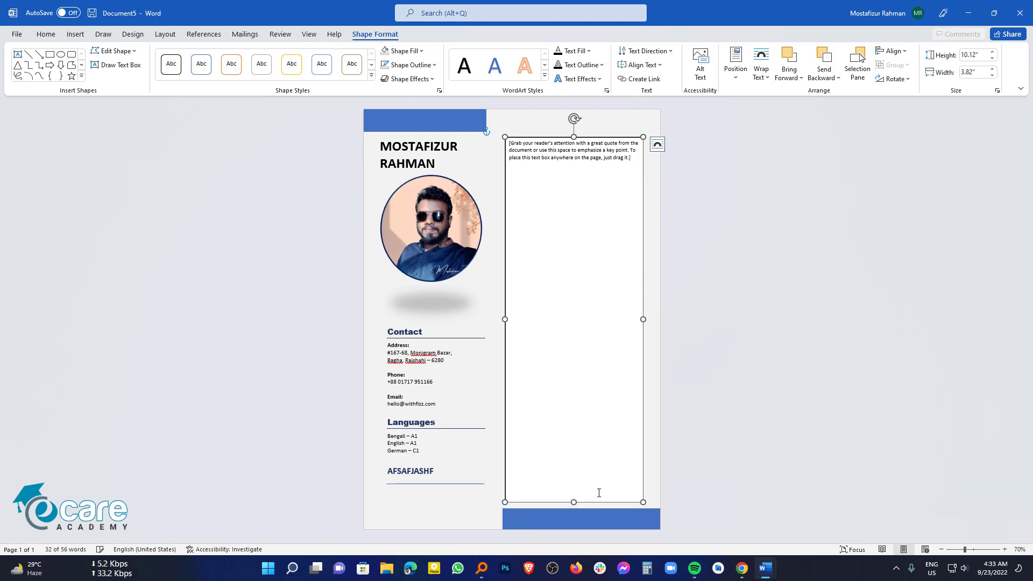
{"action": "left_click", "coordinate": [605, 370]}
{"action": "key", "text": "Delete"}
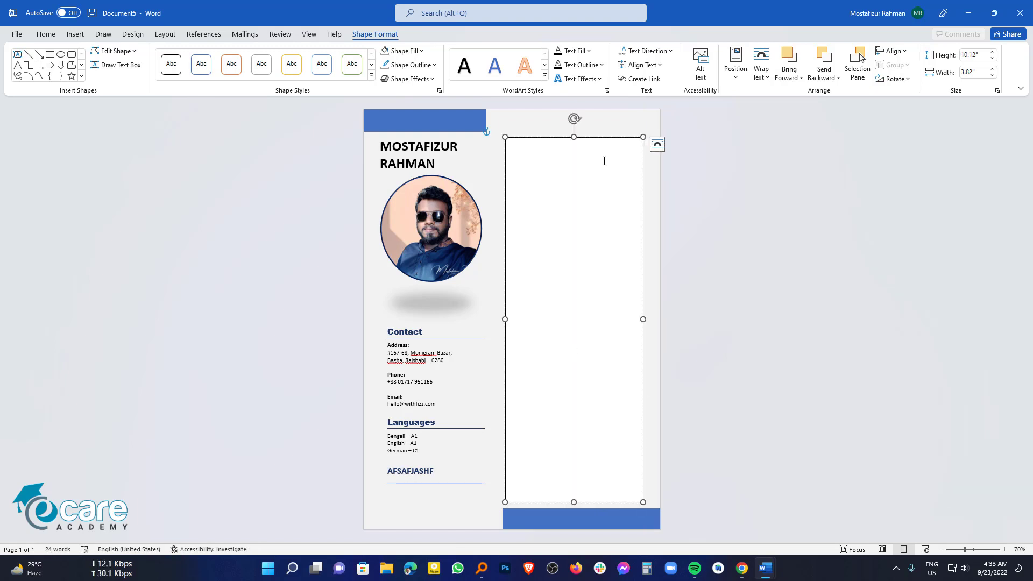
Step: Set the right-column text box to No Fill and No Outline
{"action": "left_click", "coordinate": [607, 138]}
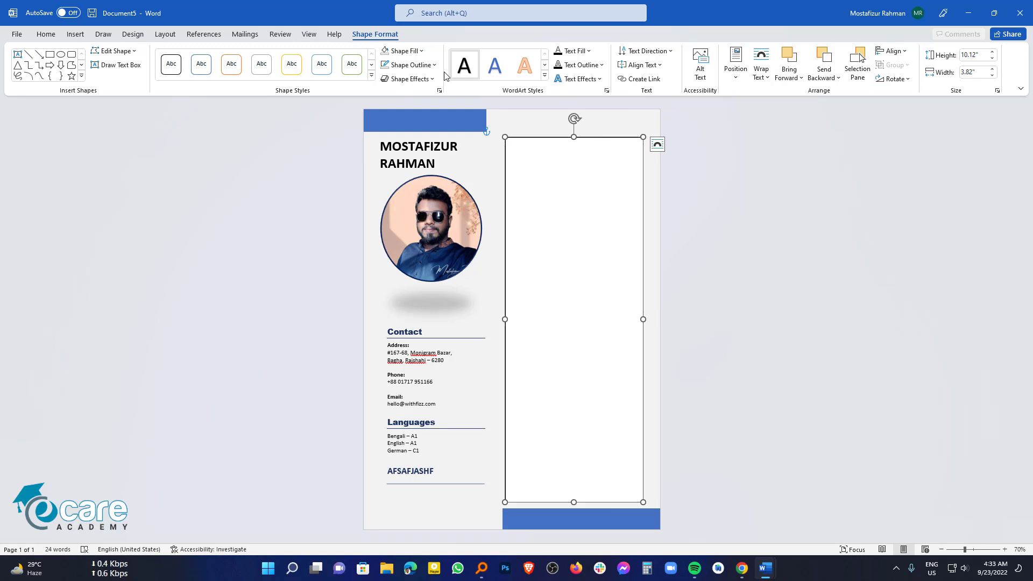
{"action": "left_click", "coordinate": [413, 53]}
{"action": "left_click", "coordinate": [412, 170]}
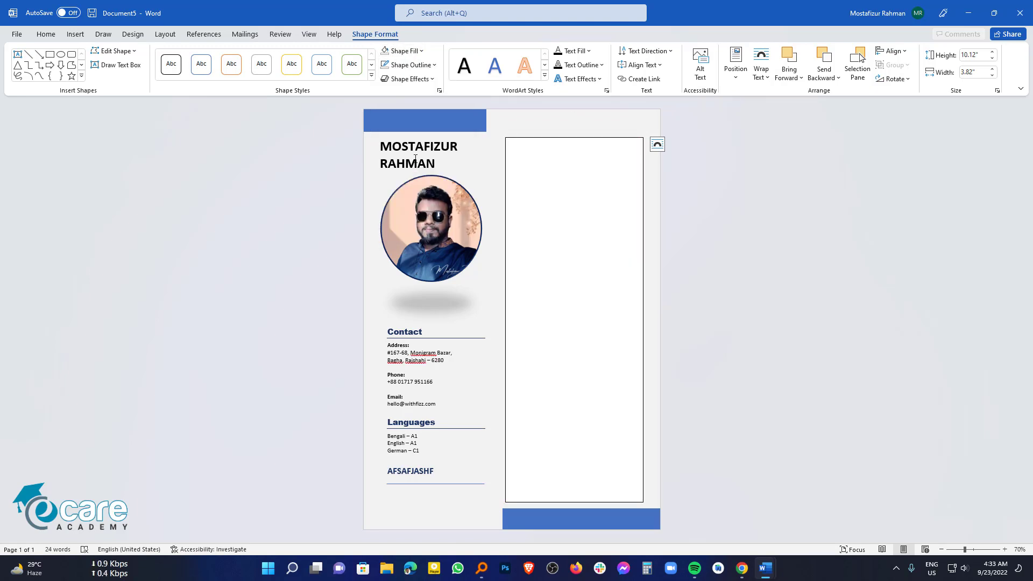
{"action": "left_click", "coordinate": [421, 75]}
{"action": "left_click", "coordinate": [419, 187]}
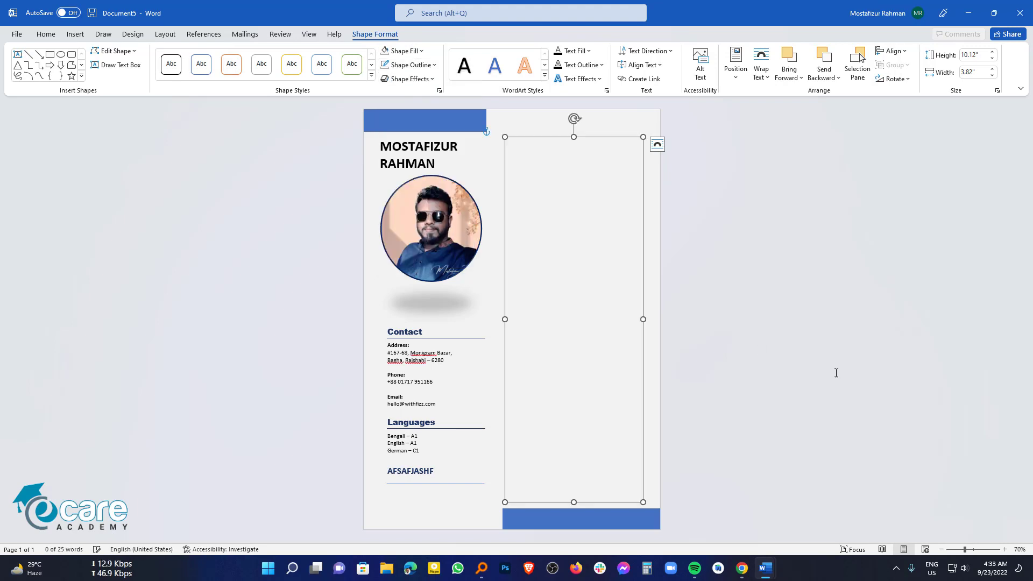
{"action": "left_click", "coordinate": [817, 384]}
Step: Copy the right-column sections from cv_with_photo_02.docx and paste them into the empty box
{"action": "mouse_move", "coordinate": [771, 568]}
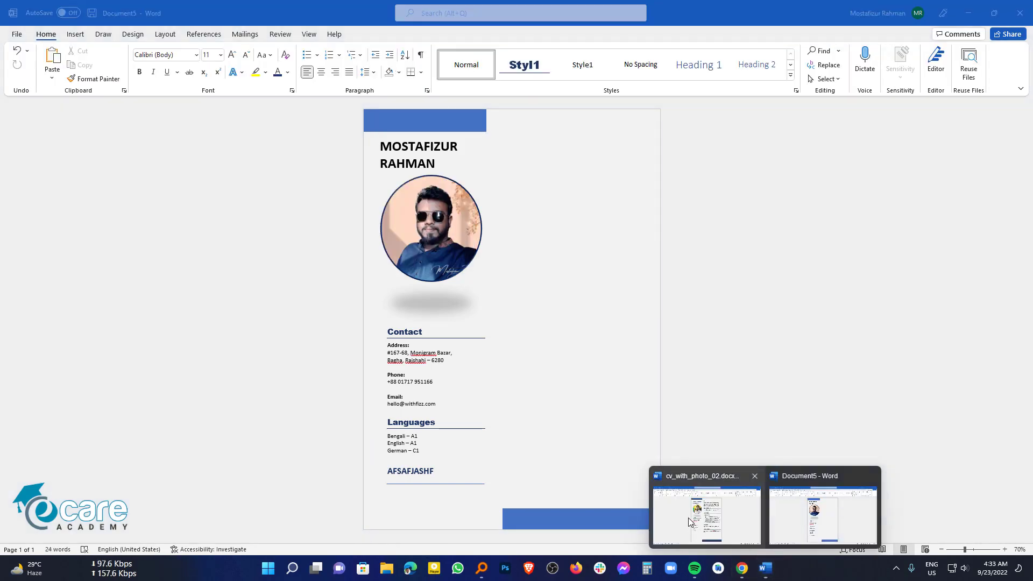
{"action": "left_click", "coordinate": [688, 518]}
{"action": "left_click_drag", "start_coordinate": [614, 458], "coordinate": [475, 147]}
{"action": "key", "text": "ctrl+c"}
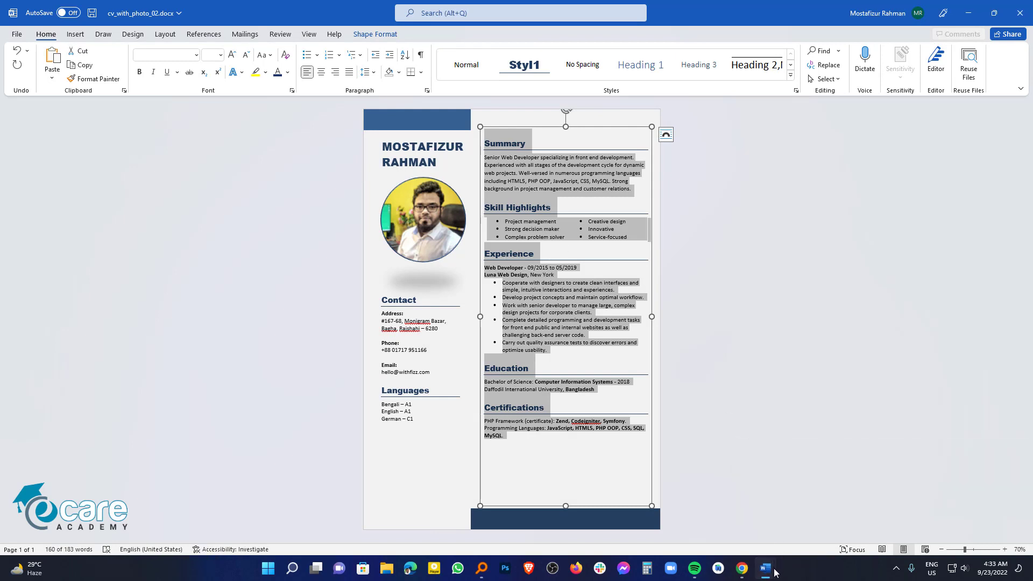
{"action": "mouse_move", "coordinate": [766, 569]}
{"action": "left_click", "coordinate": [926, 543]}
{"action": "left_click", "coordinate": [591, 272]}
{"action": "key", "text": "ctrl+v"}
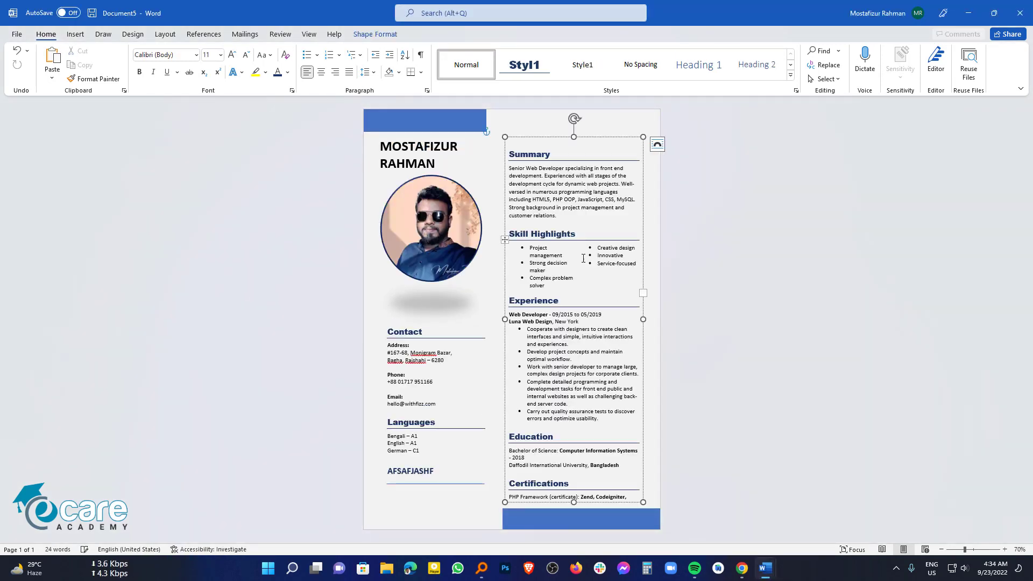
Step: Move the right-column box up slightly and extend it downward to show more text
{"action": "left_click", "coordinate": [643, 321]}
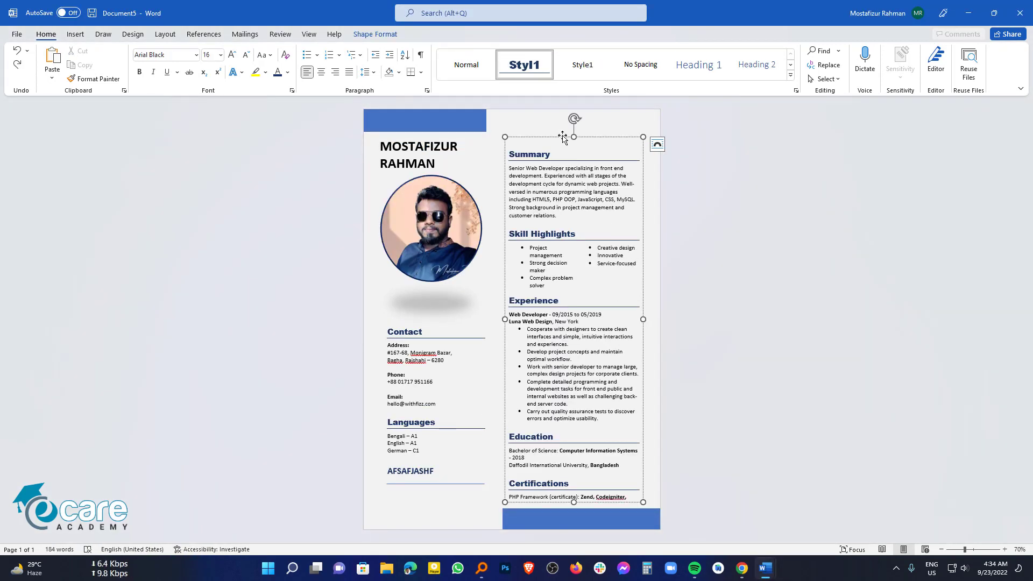
{"action": "left_click_drag", "start_coordinate": [565, 137], "coordinate": [564, 112]}
{"action": "left_click_drag", "start_coordinate": [573, 493], "coordinate": [574, 518]}
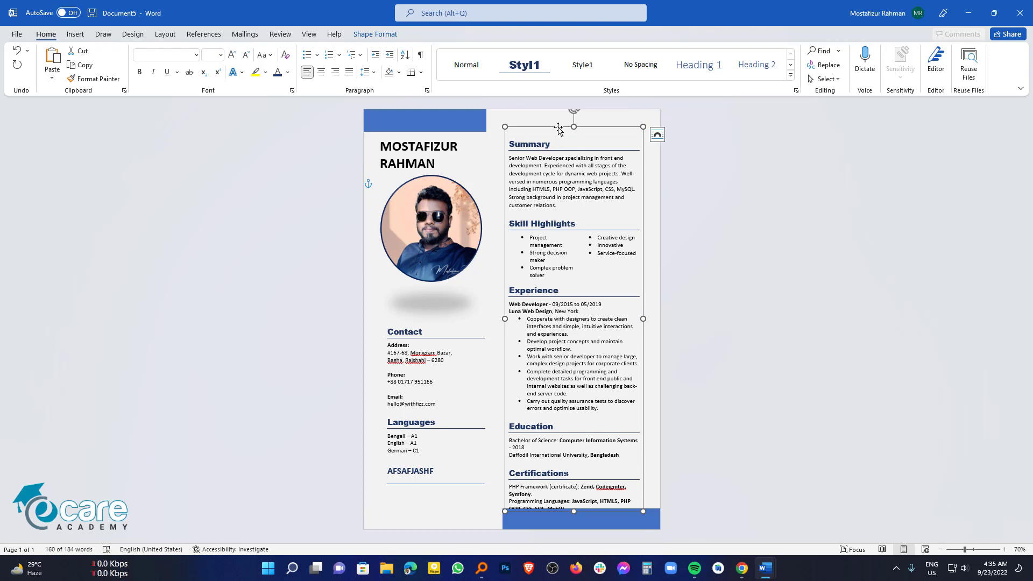
Step: Wrap the right-column box In Front of Text, raise it, and extend its bottom to reveal Certifications
{"action": "left_click_drag", "start_coordinate": [560, 123], "coordinate": [557, 97]}
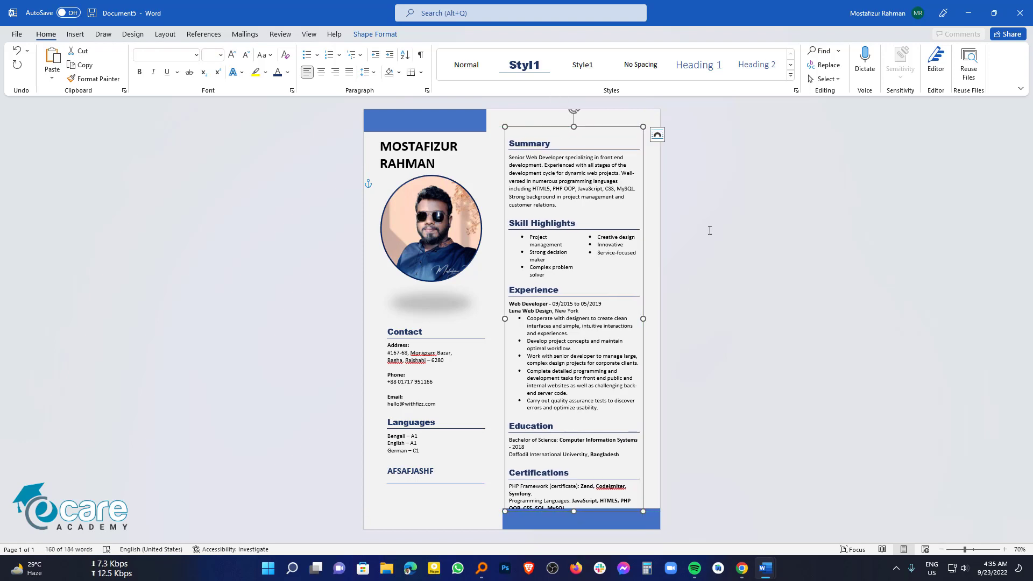
{"action": "left_click", "coordinate": [657, 135]}
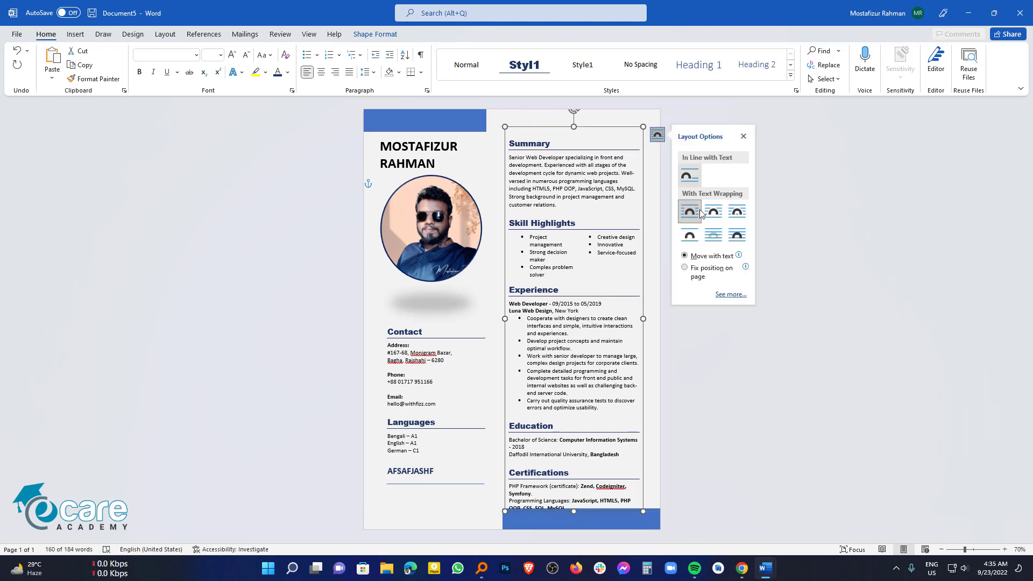
{"action": "left_click", "coordinate": [737, 235]}
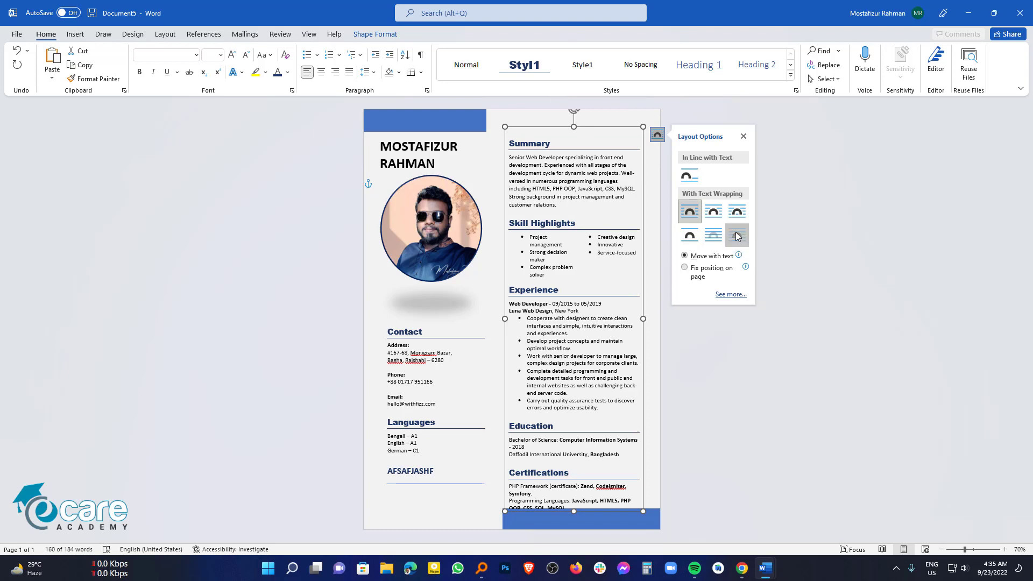
{"action": "left_click_drag", "start_coordinate": [604, 128], "coordinate": [603, 116]}
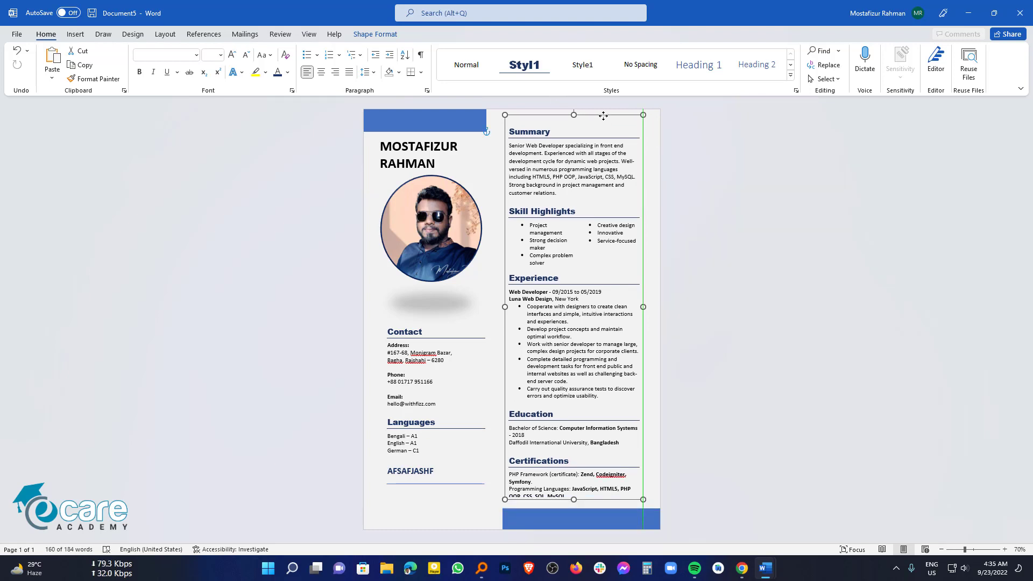
{"action": "mouse_move", "coordinate": [574, 499]}
{"action": "left_mouse_down"}
{"action": "mouse_move", "coordinate": [574, 529]}
{"action": "mouse_move", "coordinate": [574, 511]}
{"action": "left_mouse_up"}
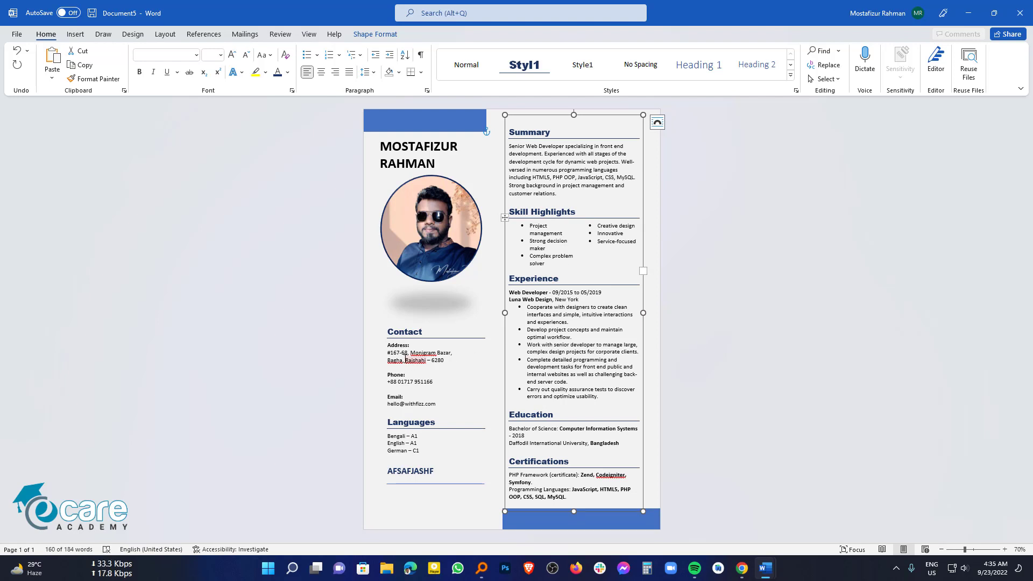
{"action": "left_click", "coordinate": [428, 477]}
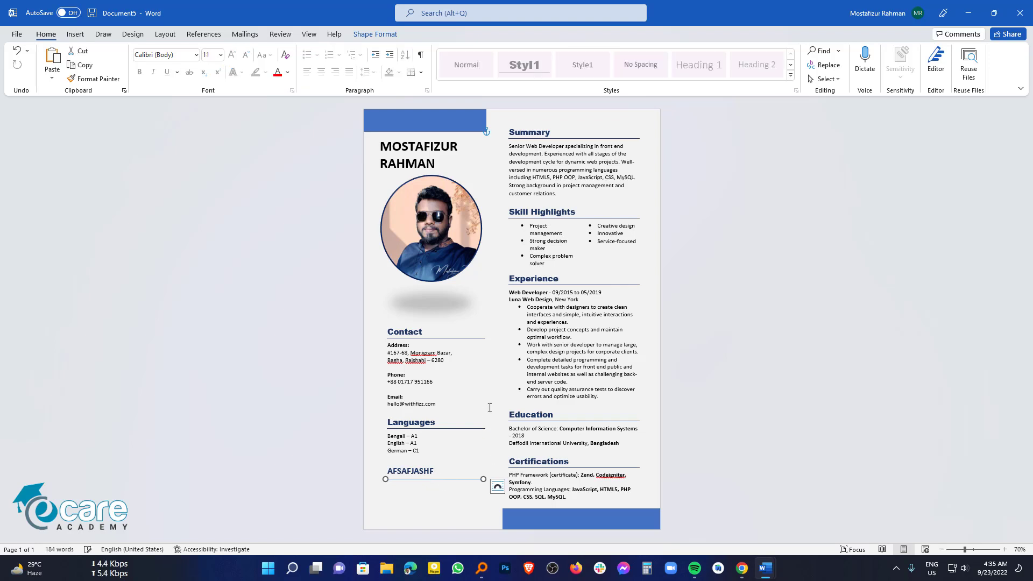
{"action": "left_click", "coordinate": [569, 265]}
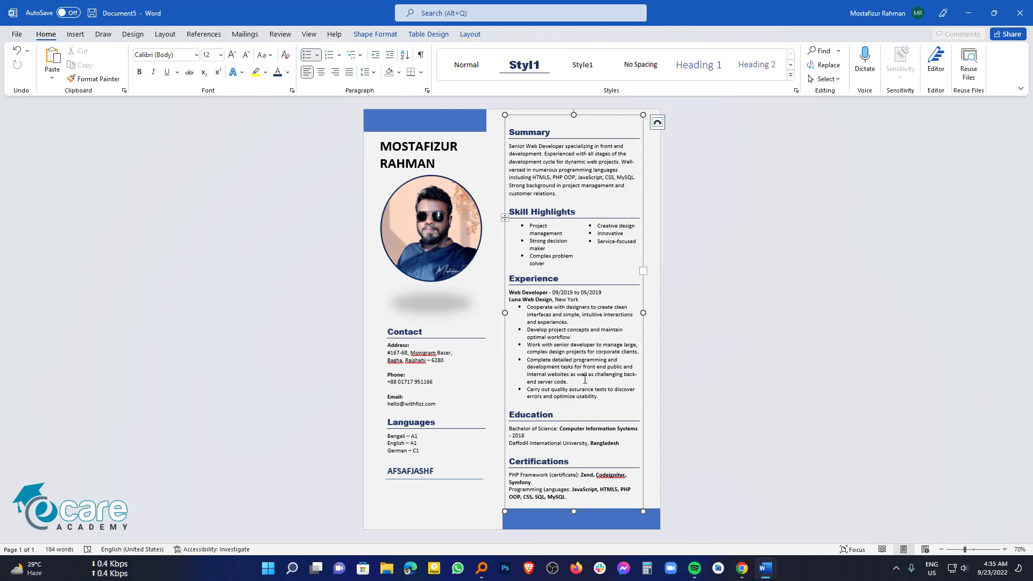
{"action": "left_click", "coordinate": [728, 395]}
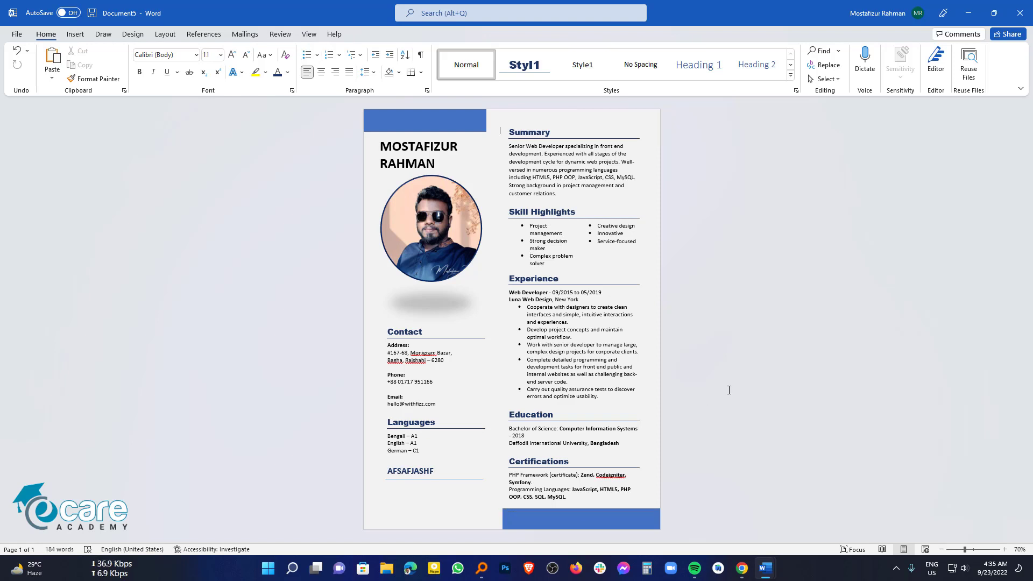